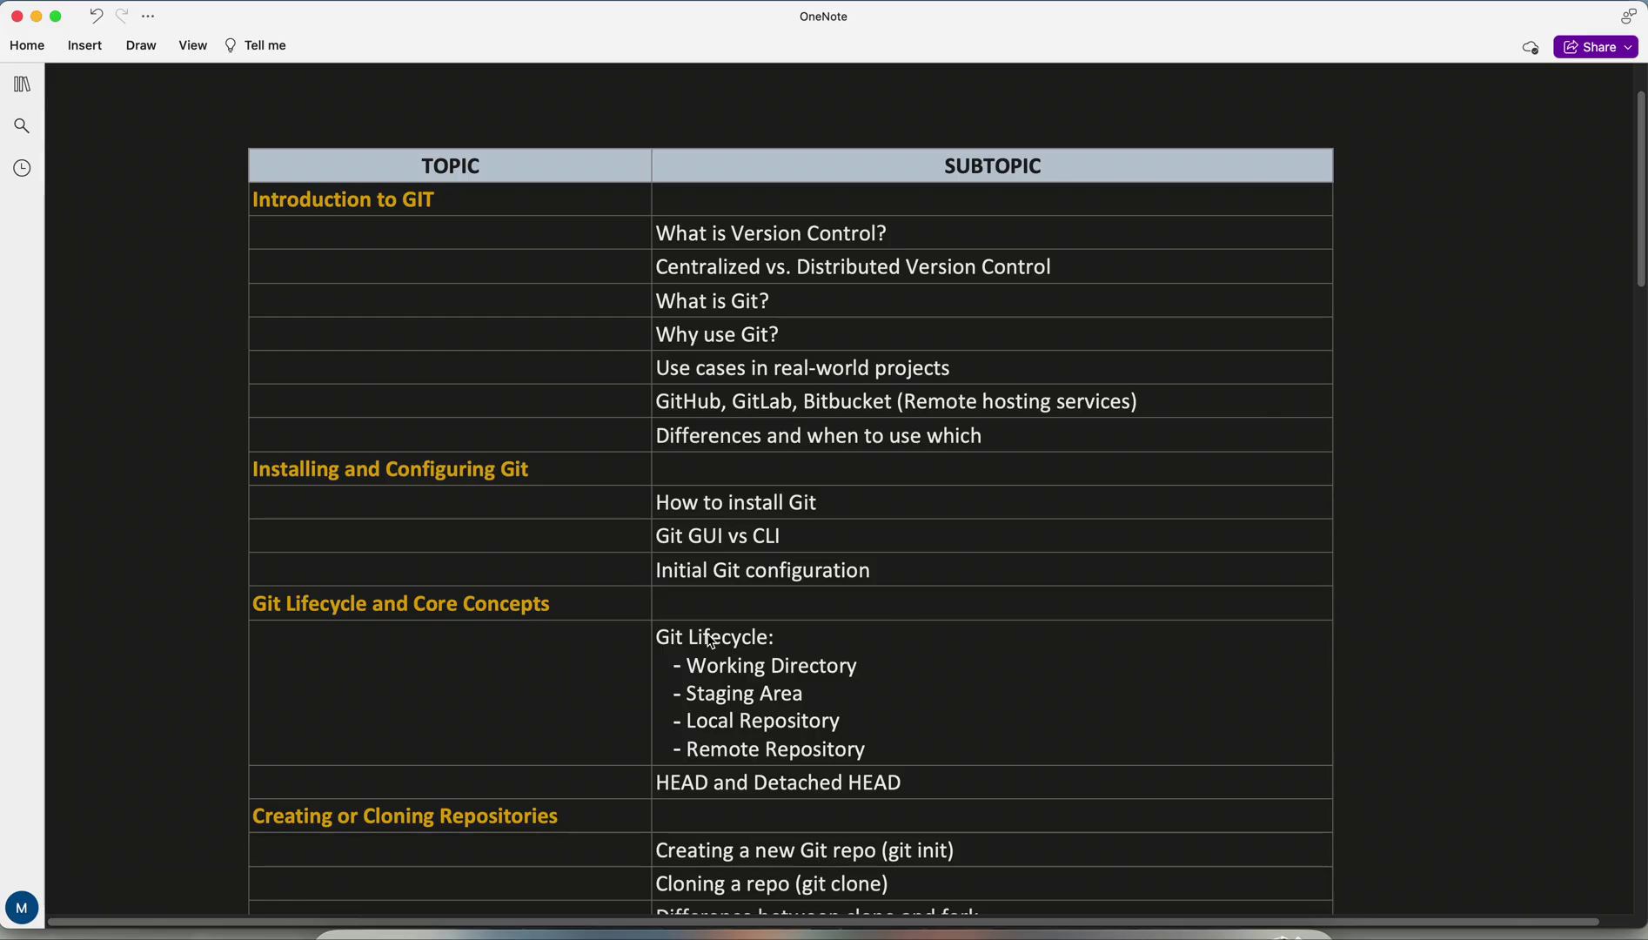
Draw a short blue ink stroke in the left margin beside the What is Git? rows
{"action": "left_click_drag", "start_coordinate": [209, 279], "coordinate": [183, 354]}
{"action": "scroll", "coordinate": [791, 490], "scroll_direction": "down", "scroll_amount": 2}
{"action": "scroll", "coordinate": [791, 489], "scroll_direction": "down", "scroll_amount": 2}
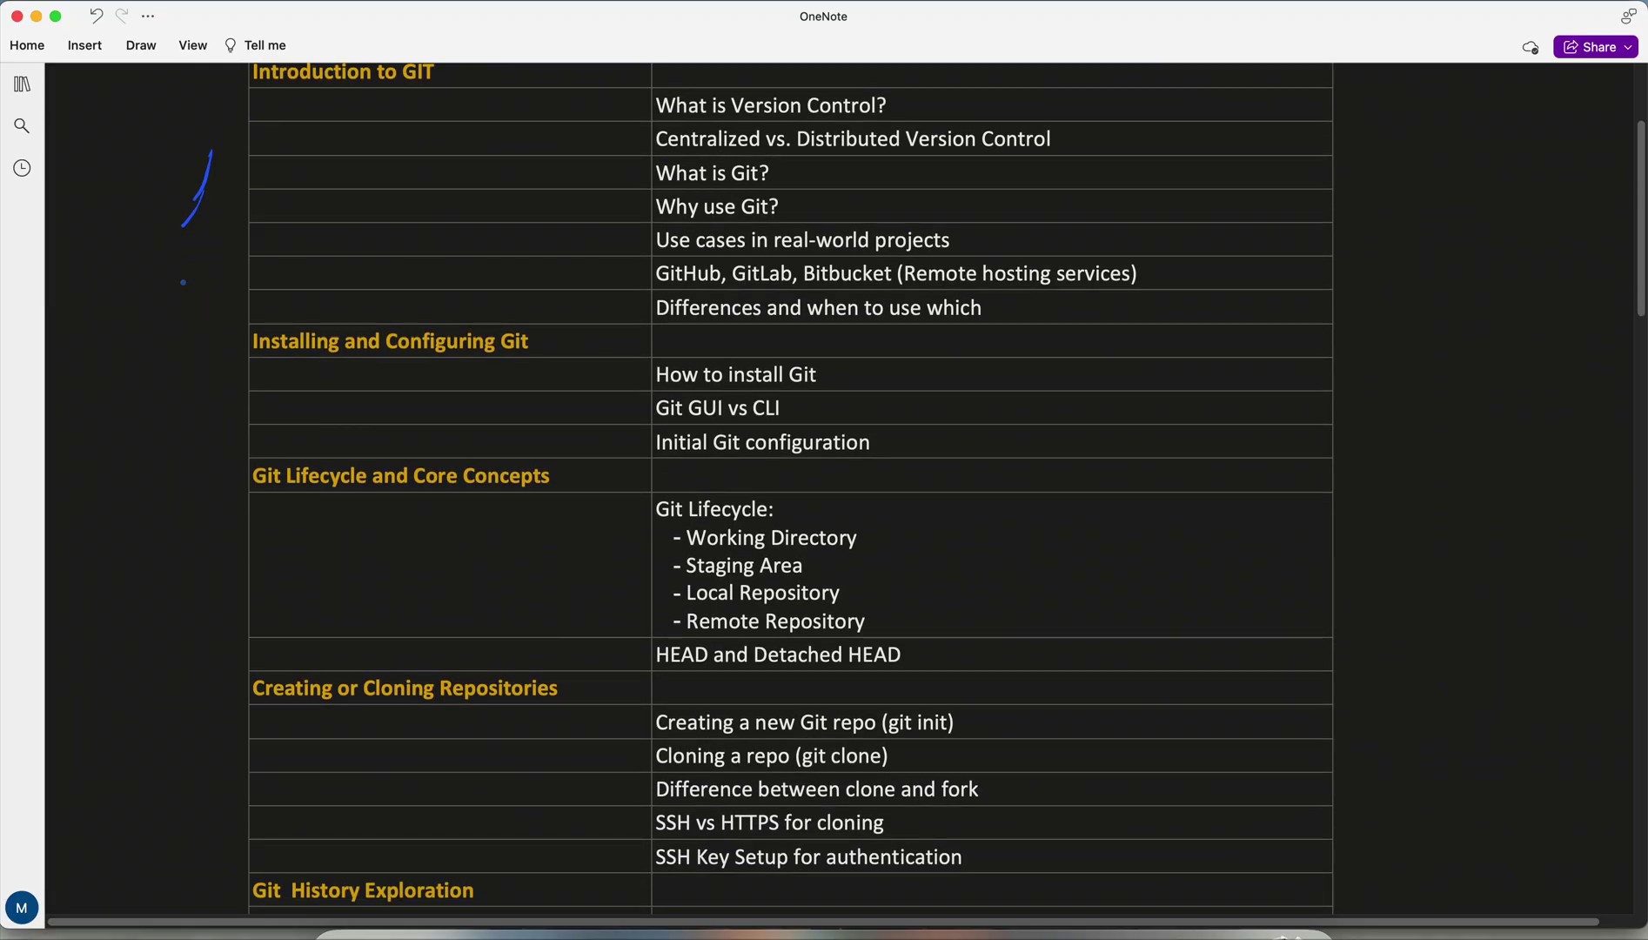
{"action": "scroll", "coordinate": [791, 489], "scroll_direction": "down", "scroll_amount": 3}
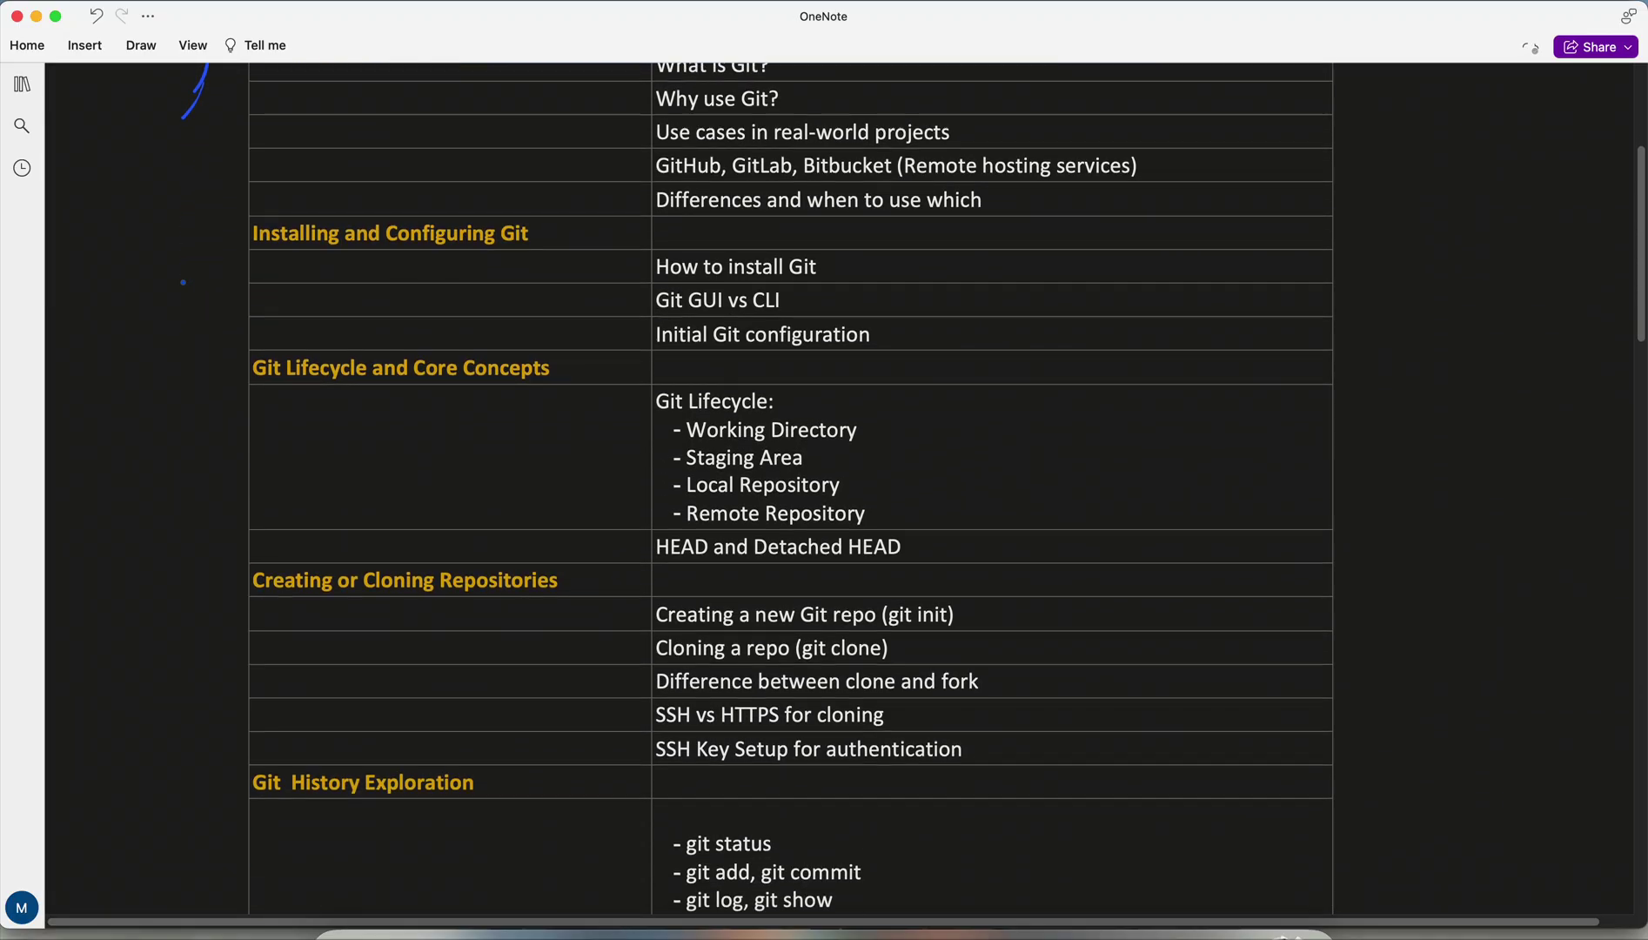
{"action": "scroll", "coordinate": [791, 490], "scroll_direction": "down", "scroll_amount": 3}
{"action": "scroll", "coordinate": [791, 489], "scroll_direction": "down", "scroll_amount": 3}
{"action": "scroll", "coordinate": [790, 489], "scroll_direction": "down", "scroll_amount": 5}
{"action": "scroll", "coordinate": [791, 489], "scroll_direction": "down", "scroll_amount": 5}
{"action": "scroll", "coordinate": [792, 489], "scroll_direction": "down", "scroll_amount": 5}
{"action": "scroll", "coordinate": [791, 489], "scroll_direction": "down", "scroll_amount": 5}
{"action": "scroll", "coordinate": [791, 489], "scroll_direction": "down", "scroll_amount": 5}
{"action": "scroll", "coordinate": [791, 489], "scroll_direction": "down", "scroll_amount": 2}
{"action": "scroll", "coordinate": [281, 558], "scroll_direction": "up", "scroll_amount": 10}
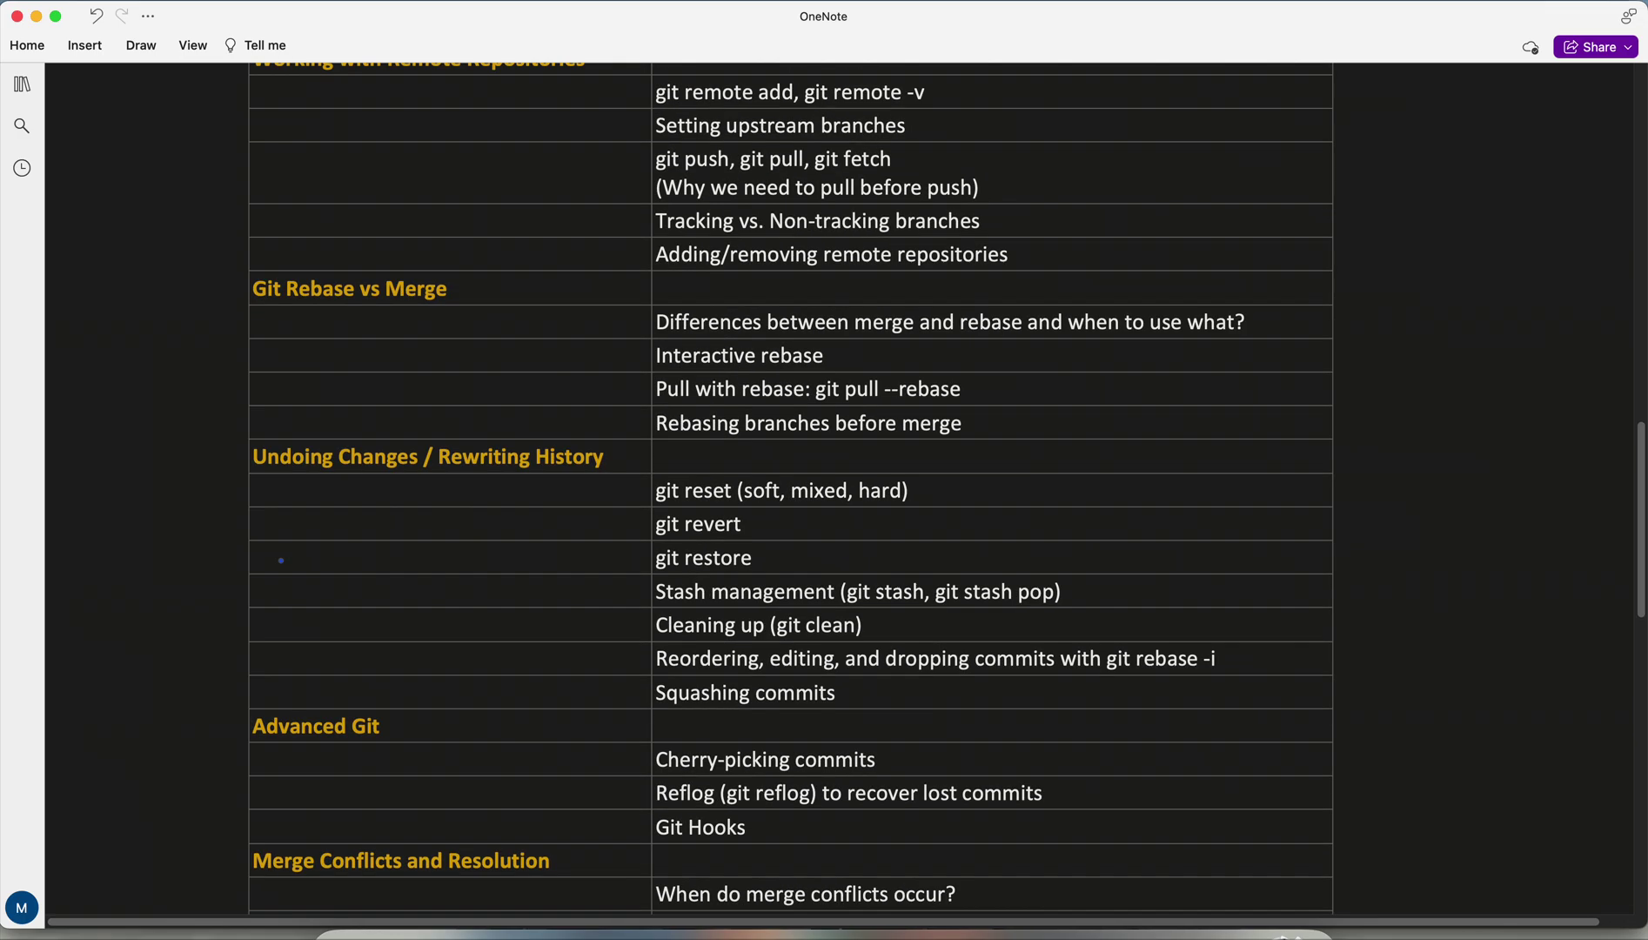
{"action": "scroll", "coordinate": [281, 559], "scroll_direction": "up", "scroll_amount": 5}
{"action": "scroll", "coordinate": [281, 559], "scroll_direction": "up", "scroll_amount": 5}
{"action": "scroll", "coordinate": [282, 559], "scroll_direction": "up", "scroll_amount": 4}
{"action": "scroll", "coordinate": [281, 559], "scroll_direction": "up", "scroll_amount": 3}
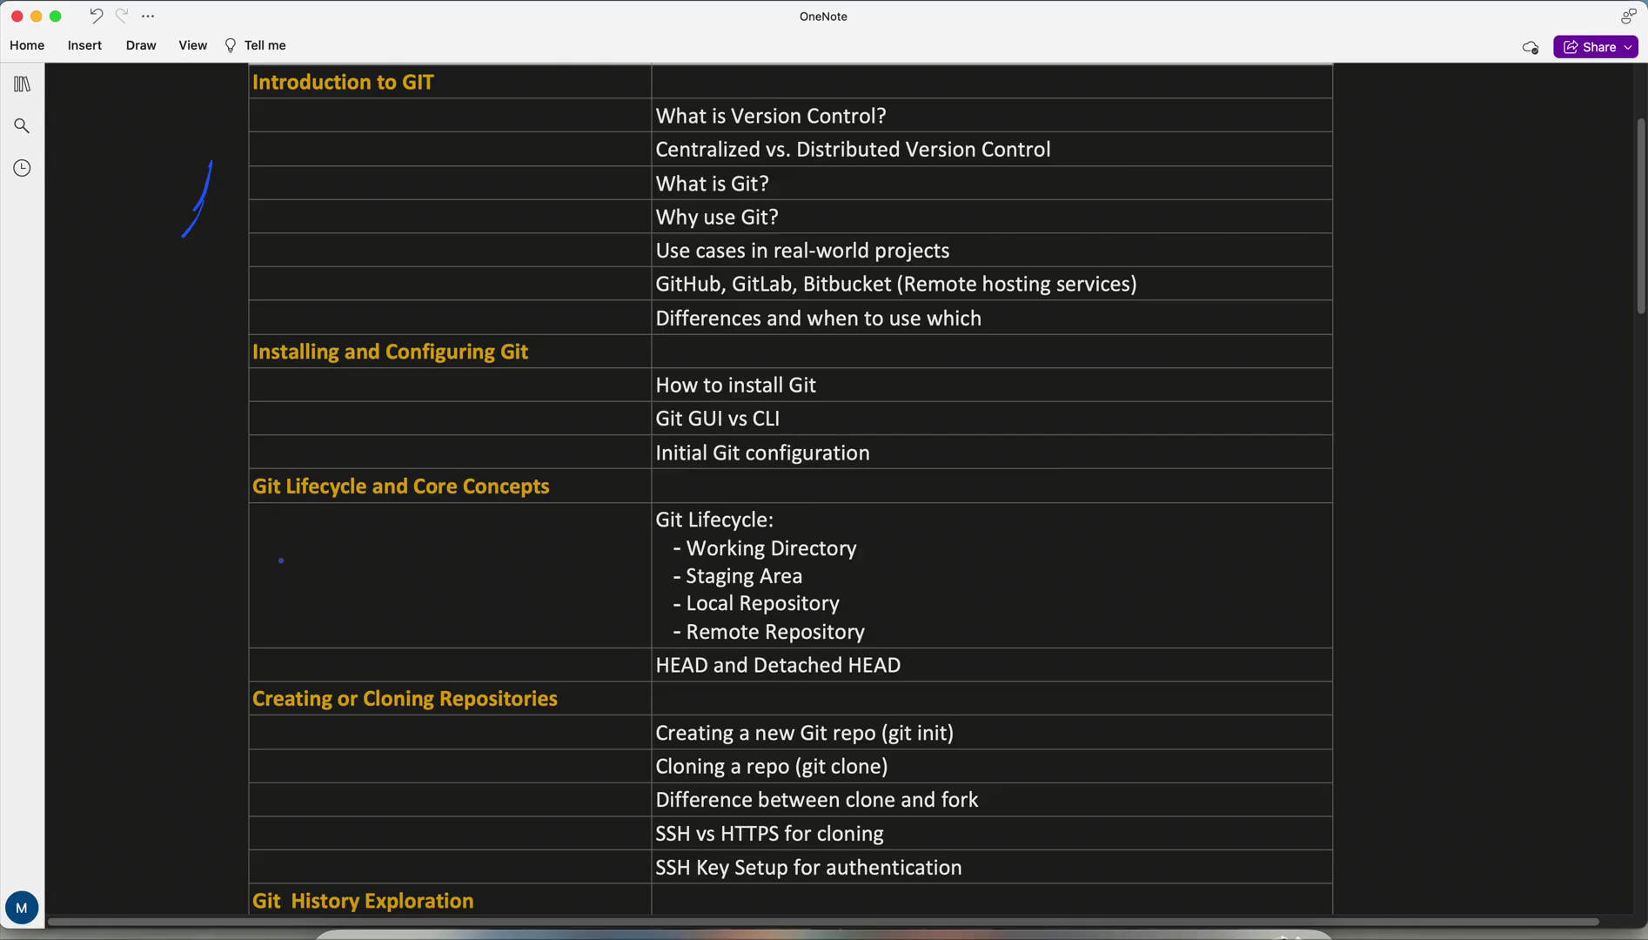
{"action": "scroll", "coordinate": [281, 559], "scroll_direction": "up", "scroll_amount": 4}
{"action": "scroll", "coordinate": [281, 560], "scroll_direction": "up", "scroll_amount": 2}
{"action": "scroll", "coordinate": [281, 560], "scroll_direction": "down", "scroll_amount": 2}
{"action": "scroll", "coordinate": [282, 560], "scroll_direction": "down", "scroll_amount": 1}
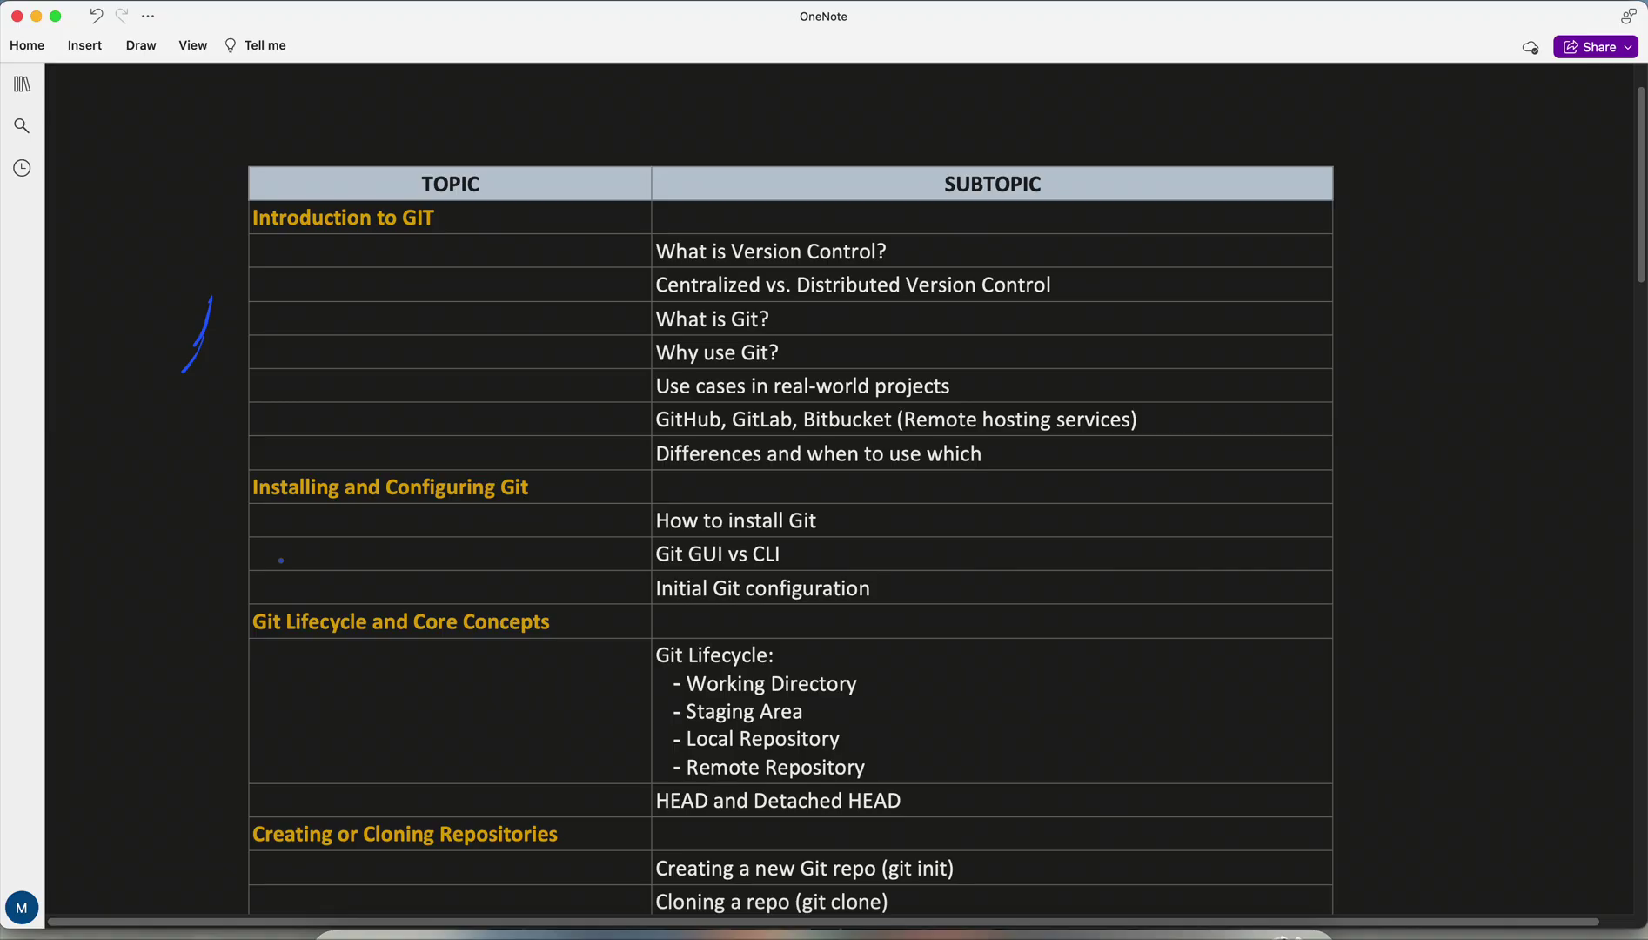
{"action": "scroll", "coordinate": [606, 471], "scroll_direction": "down", "scroll_amount": 2}
{"action": "scroll", "coordinate": [606, 471], "scroll_direction": "down", "scroll_amount": 1}
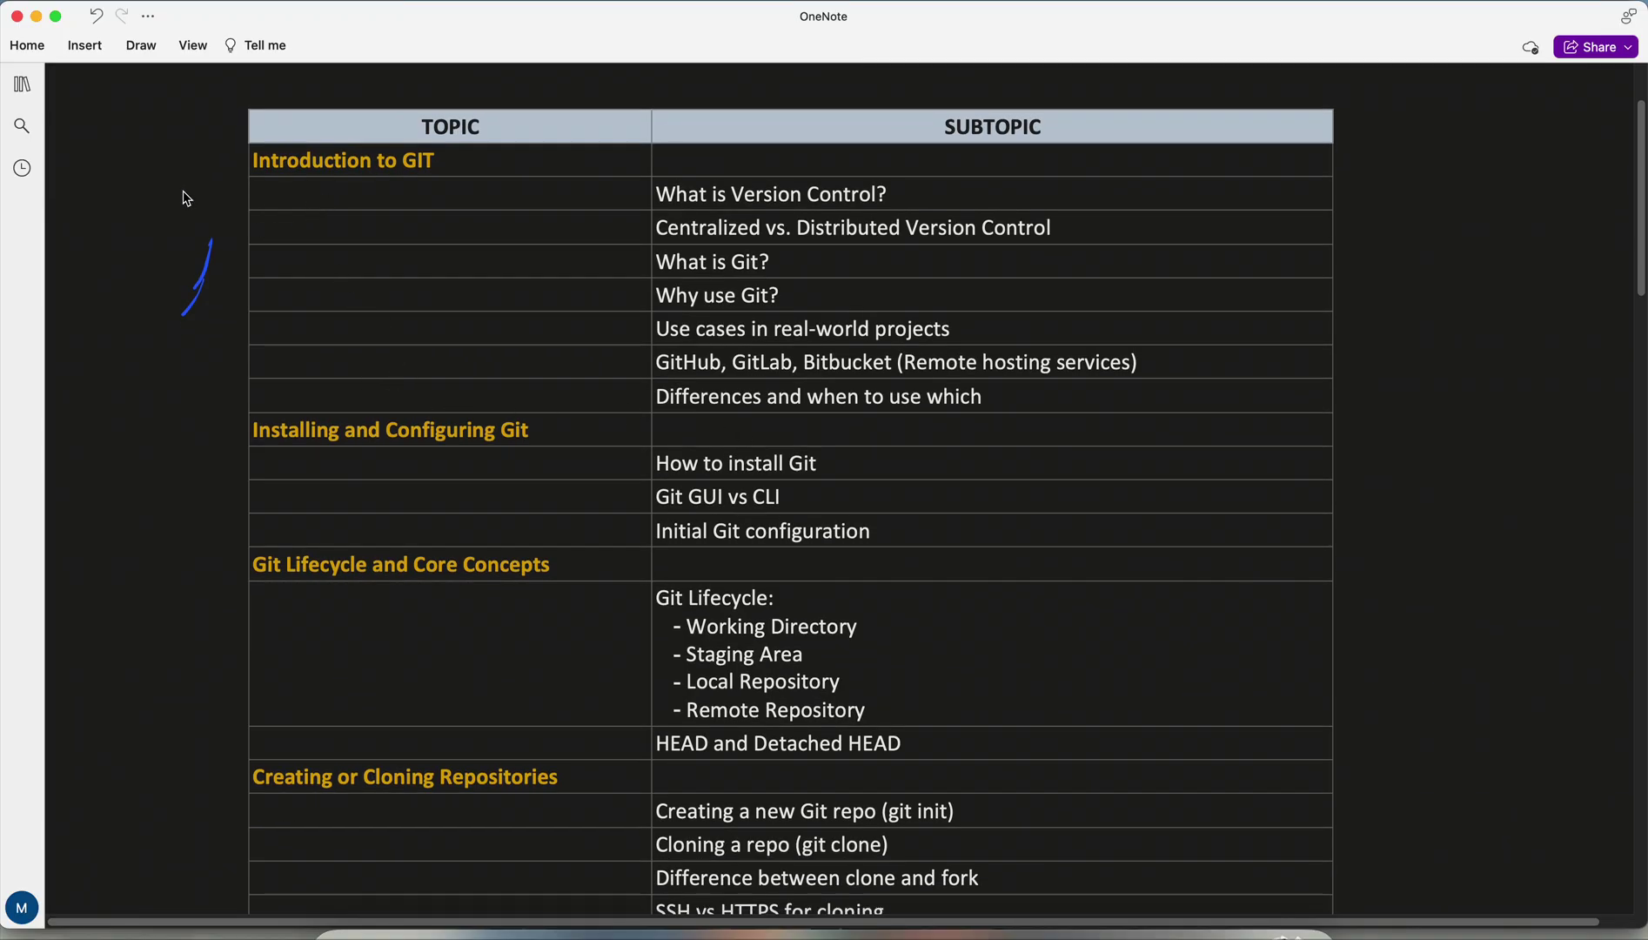
Tick Introduction to GIT and What is Version Control?, and brace the Centralized–GitHub rows
{"action": "left_click_drag", "start_coordinate": [185, 179], "coordinate": [214, 158]}
{"action": "left_click_drag", "start_coordinate": [922, 201], "coordinate": [946, 181]}
{"action": "left_click_drag", "start_coordinate": [1223, 206], "coordinate": [1230, 371]}
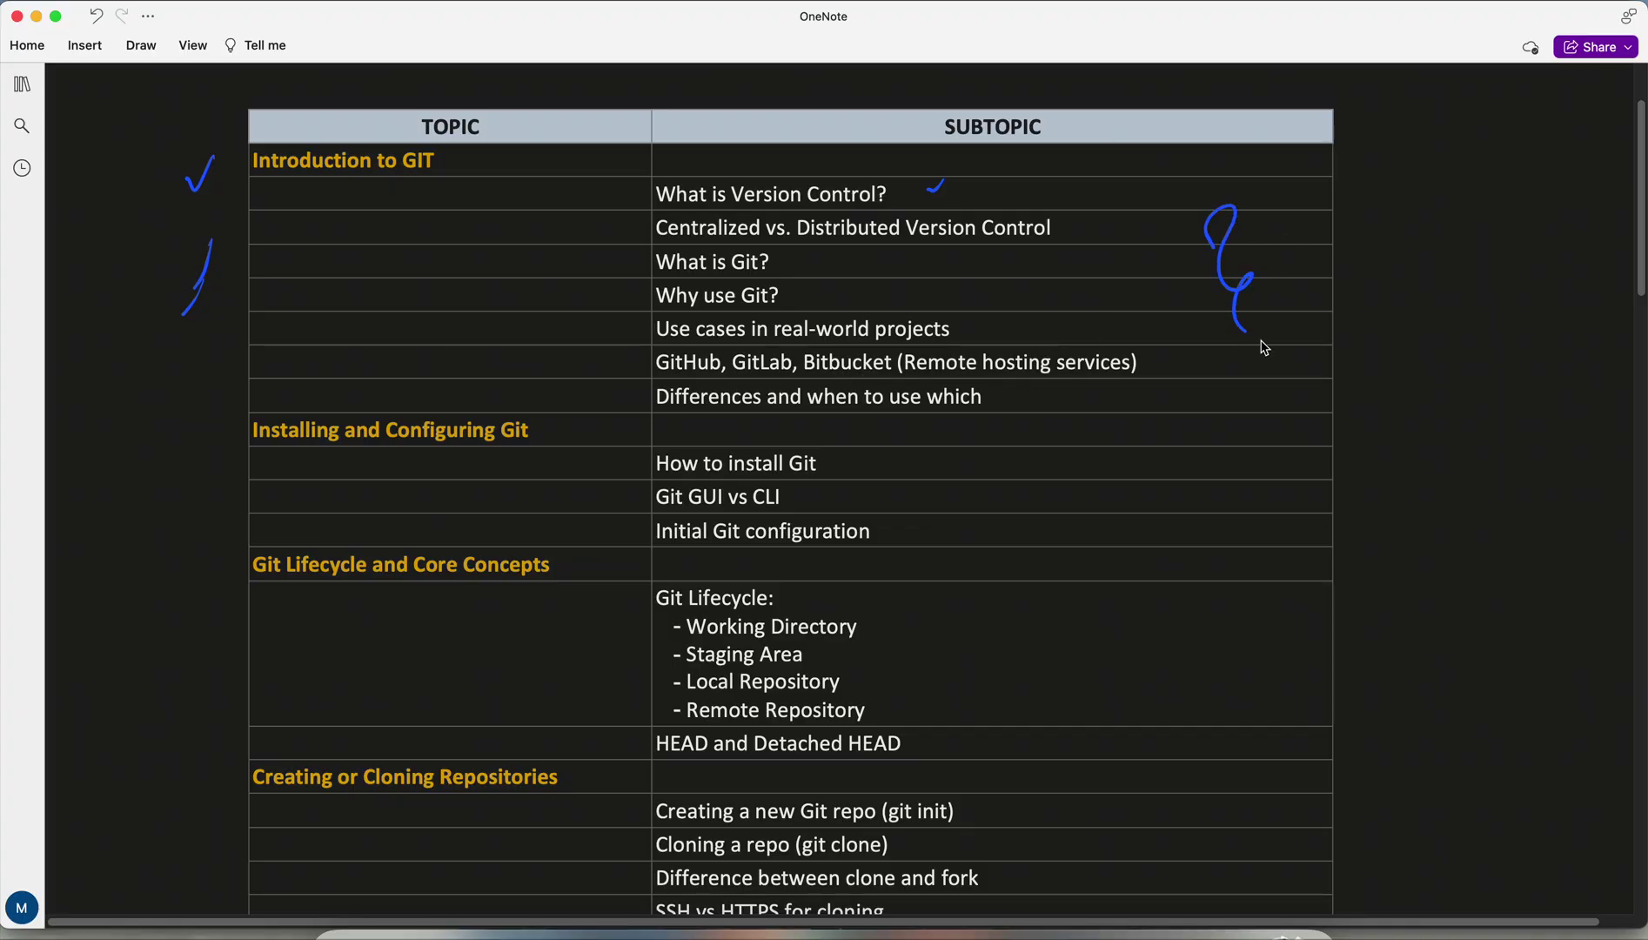
{"action": "left_click", "coordinate": [1188, 356]}
{"action": "scroll", "coordinate": [435, 387], "scroll_direction": "down", "scroll_amount": 3}
{"action": "scroll", "coordinate": [435, 374], "scroll_direction": "down", "scroll_amount": 3}
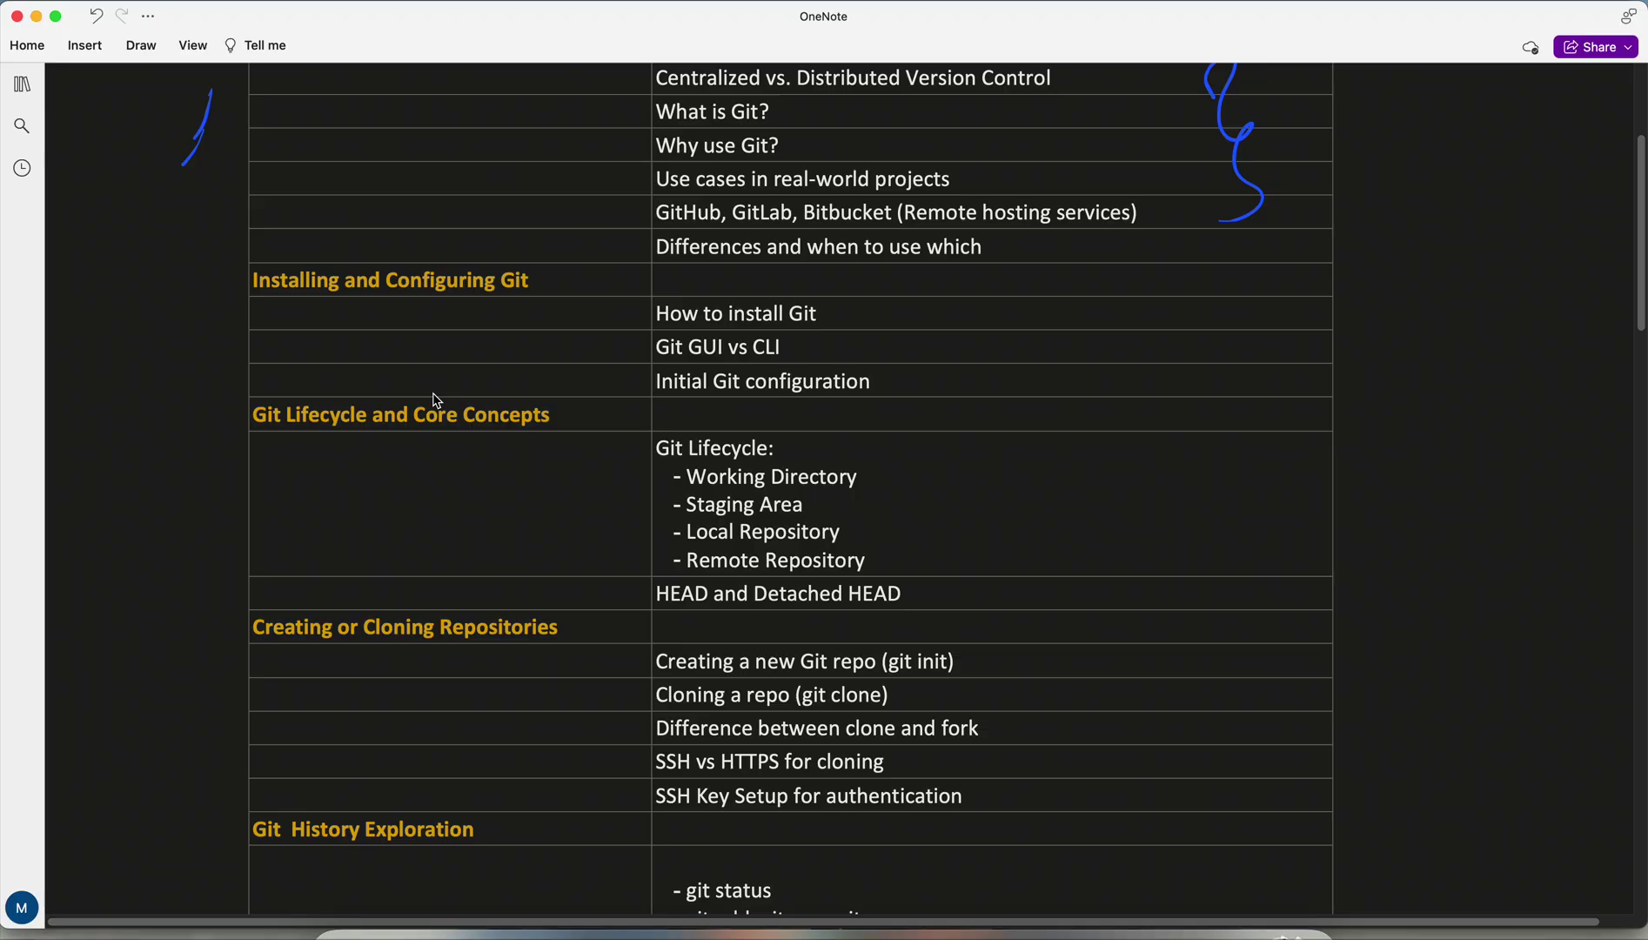
{"action": "scroll", "coordinate": [436, 399], "scroll_direction": "down", "scroll_amount": 3}
{"action": "scroll", "coordinate": [436, 400], "scroll_direction": "down", "scroll_amount": 2}
{"action": "scroll", "coordinate": [433, 393], "scroll_direction": "down", "scroll_amount": 2}
{"action": "scroll", "coordinate": [433, 394], "scroll_direction": "down", "scroll_amount": 2}
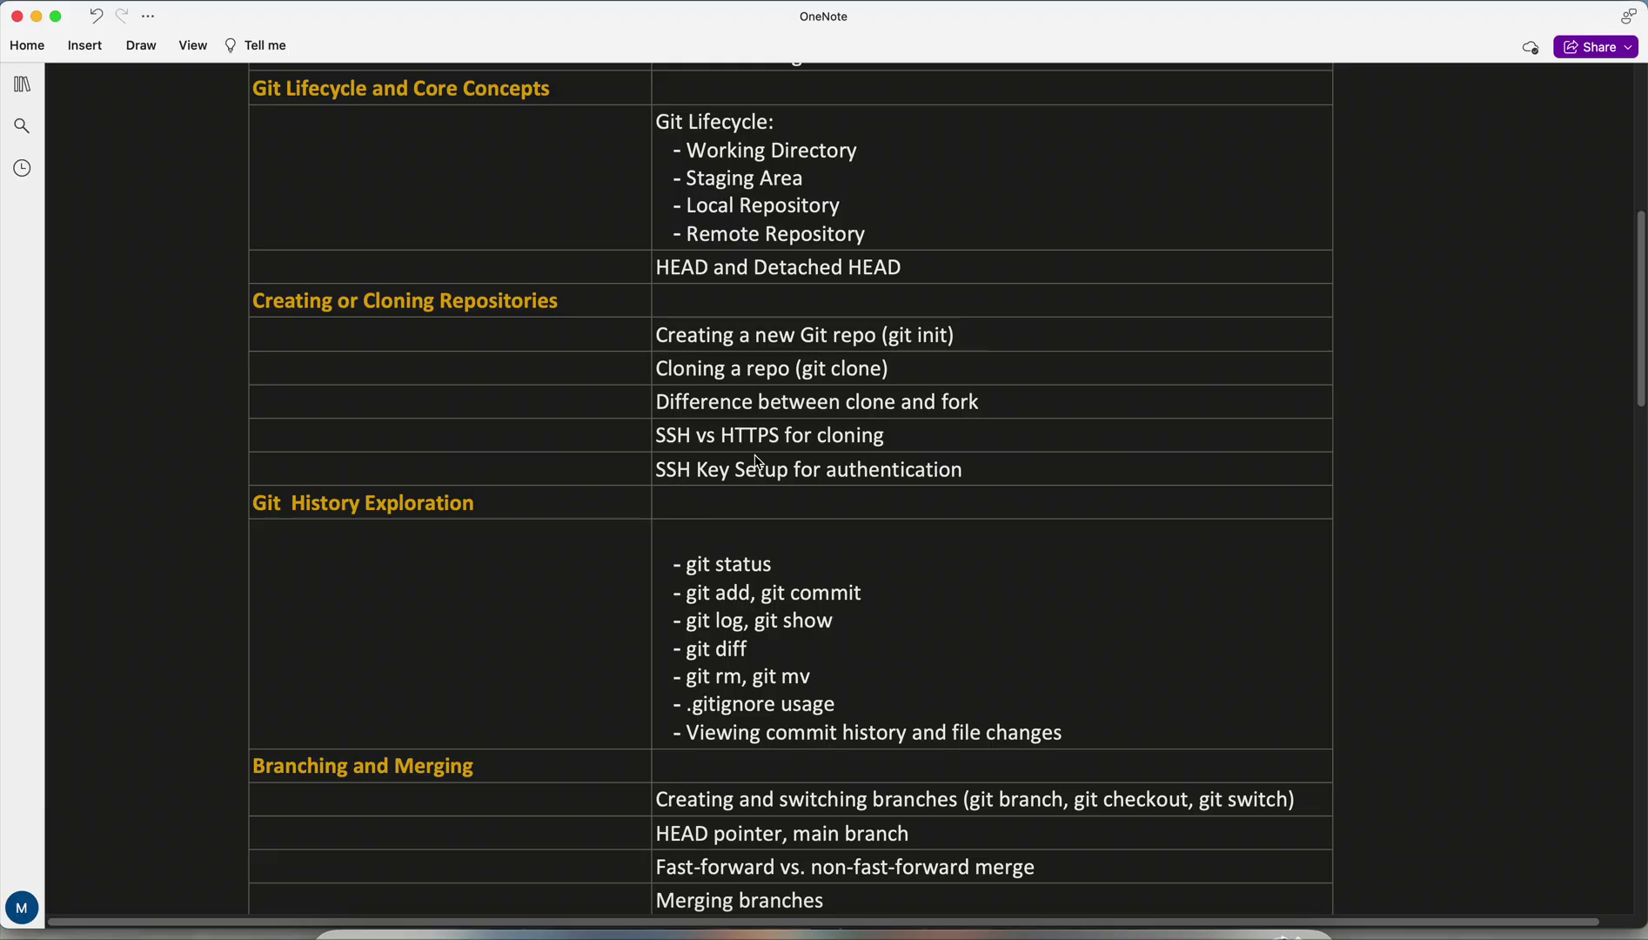
{"action": "scroll", "coordinate": [758, 462], "scroll_direction": "down", "scroll_amount": 2}
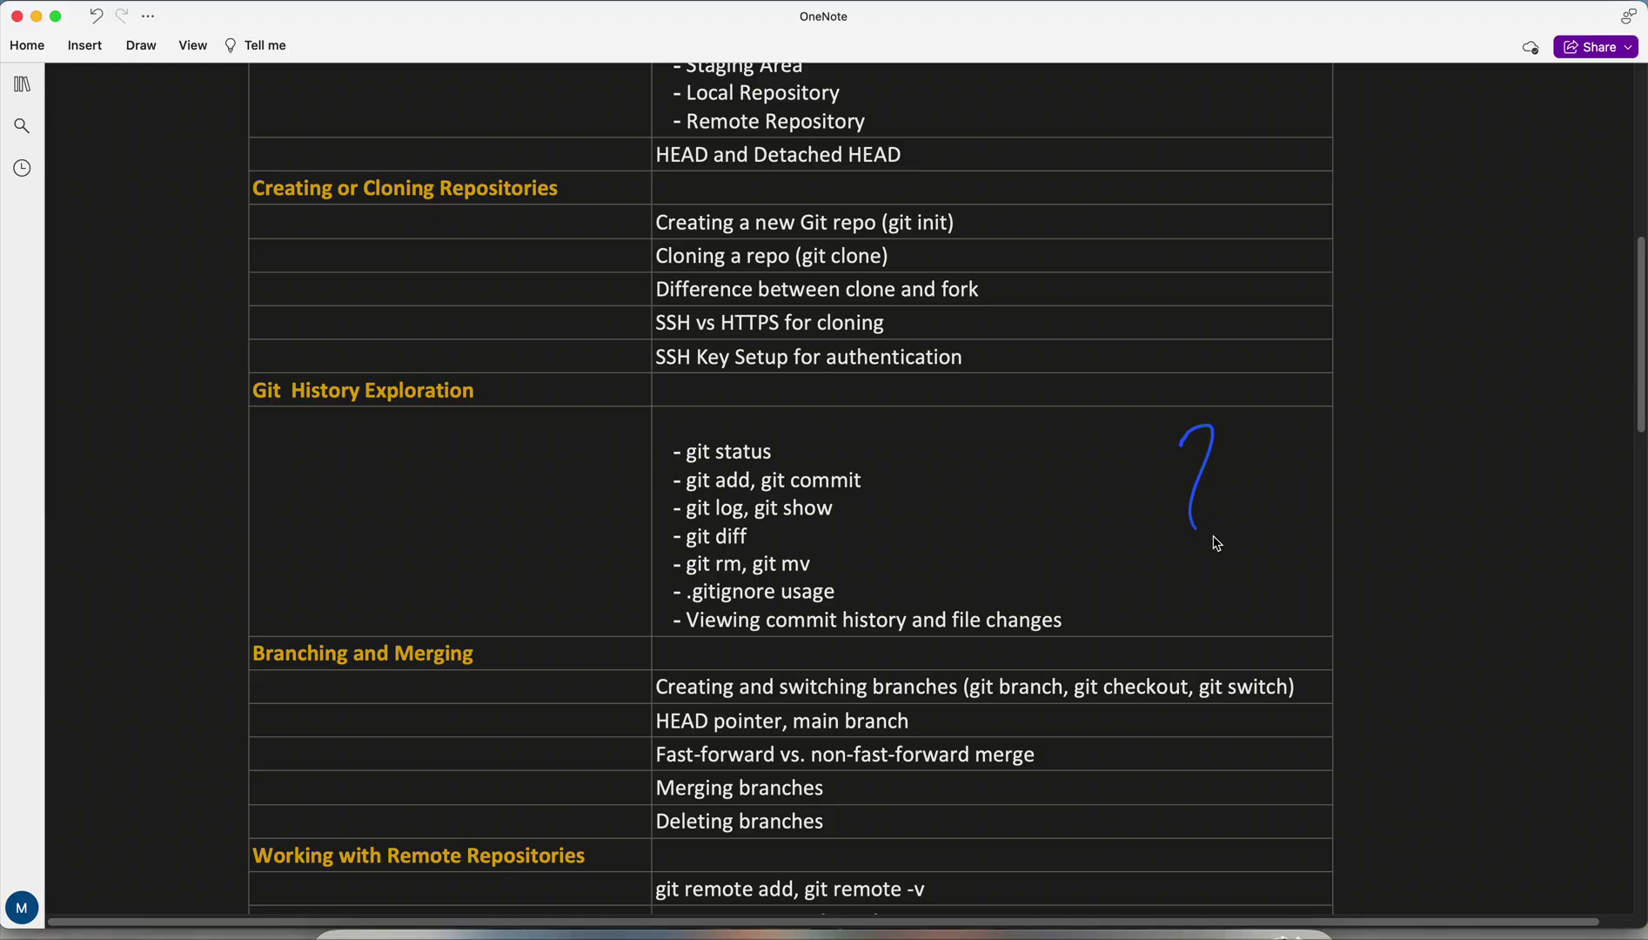
{"action": "left_click_drag", "start_coordinate": [1184, 445], "coordinate": [1166, 663]}
{"action": "scroll", "coordinate": [1094, 600], "scroll_direction": "down", "scroll_amount": 3}
{"action": "scroll", "coordinate": [1095, 599], "scroll_direction": "down", "scroll_amount": 1}
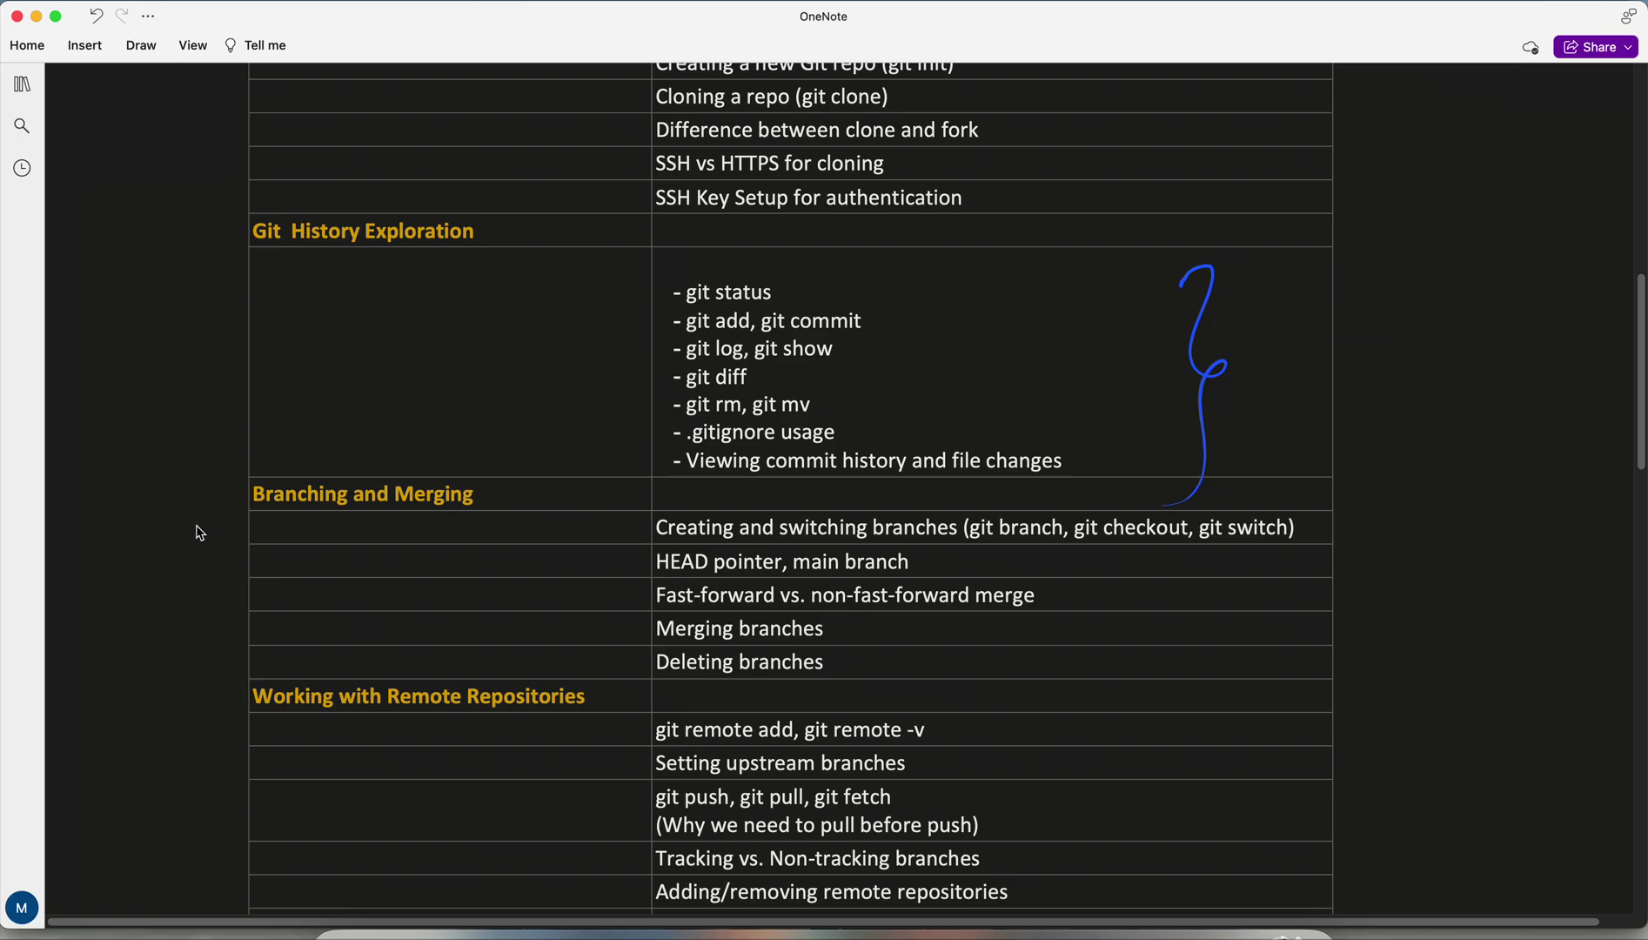
{"action": "scroll", "coordinate": [206, 516], "scroll_direction": "down", "scroll_amount": 3}
{"action": "scroll", "coordinate": [206, 515], "scroll_direction": "down", "scroll_amount": 1}
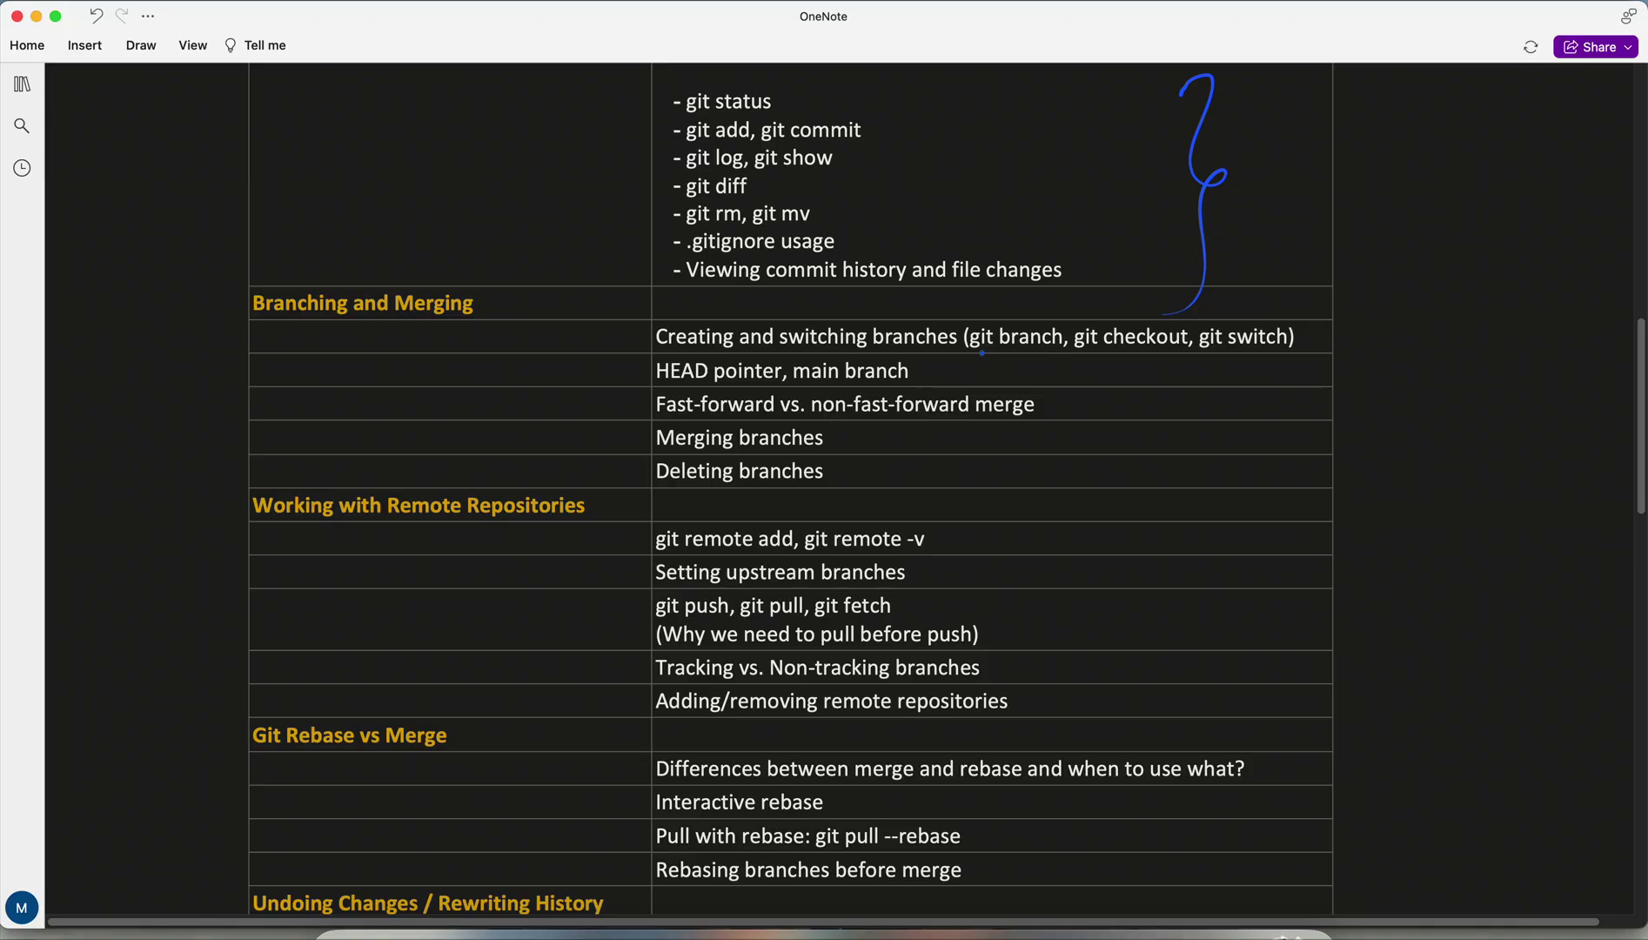
{"action": "scroll", "coordinate": [825, 516], "scroll_direction": "down", "scroll_amount": 3}
{"action": "scroll", "coordinate": [824, 516], "scroll_direction": "down", "scroll_amount": 1}
{"action": "left_click_drag", "start_coordinate": [214, 345], "coordinate": [192, 529]}
{"action": "left_click_drag", "start_coordinate": [399, 373], "coordinate": [599, 349]}
{"action": "scroll", "coordinate": [825, 515], "scroll_direction": "down", "scroll_amount": 4}
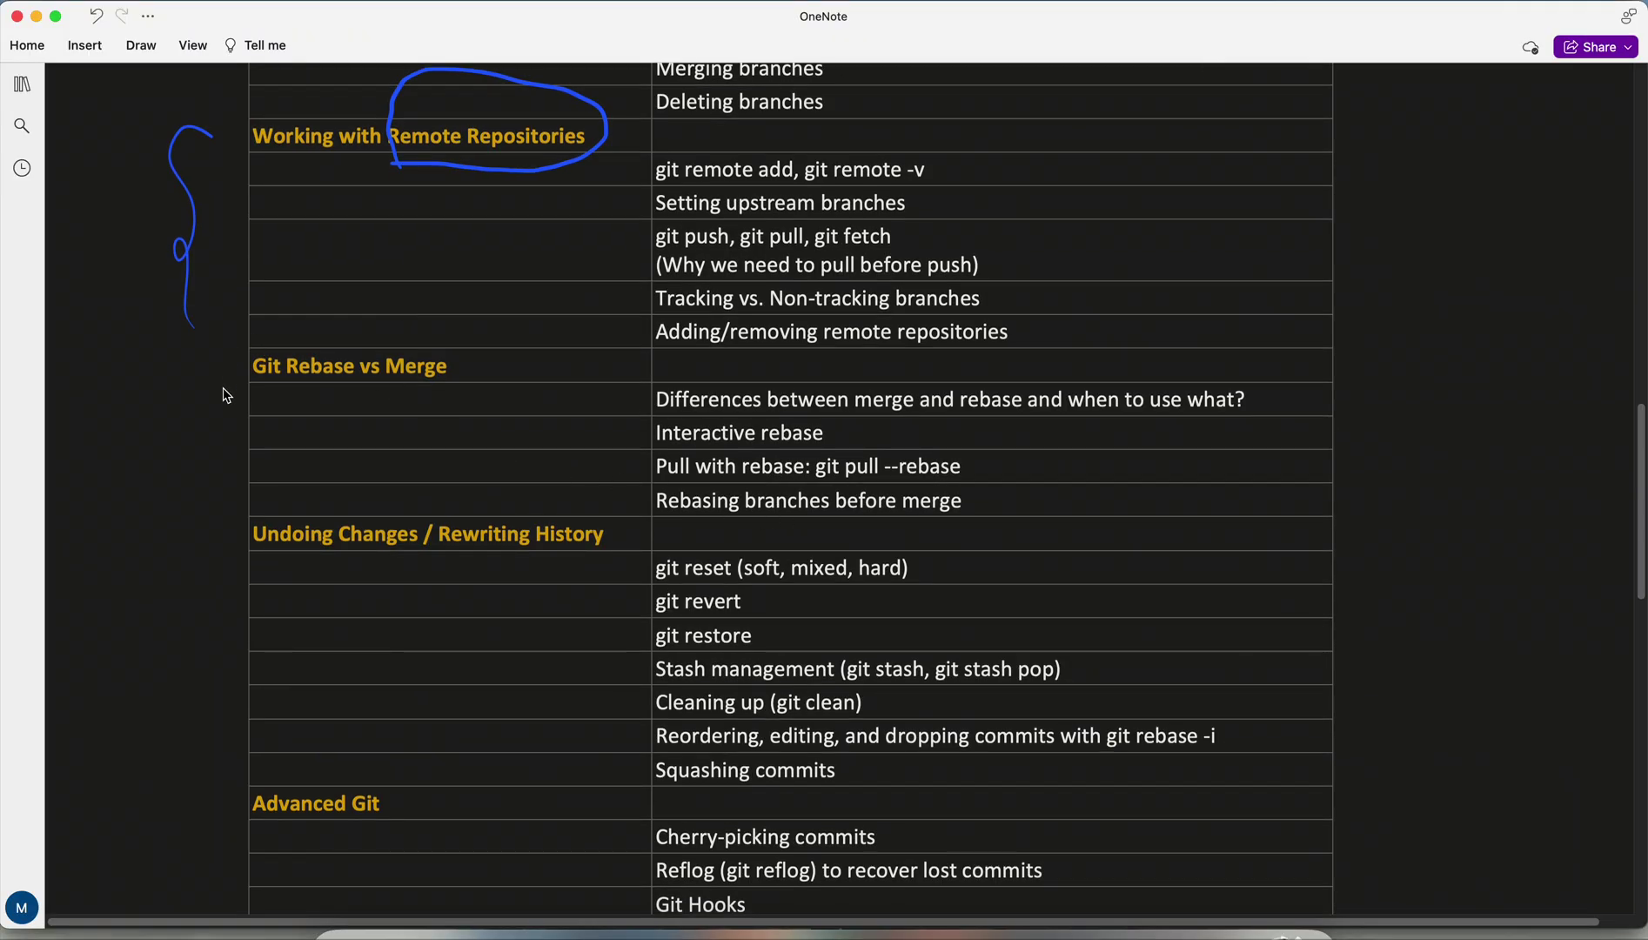
Draw two star marks to the left of Git Rebase vs Merge
{"action": "left_click_drag", "start_coordinate": [230, 361], "coordinate": [210, 393]}
{"action": "mouse_move", "coordinate": [202, 374]}
{"action": "left_mouse_down"}
{"action": "mouse_move", "coordinate": [232, 395]}
{"action": "mouse_move", "coordinate": [172, 431]}
{"action": "left_mouse_up"}
{"action": "scroll", "coordinate": [185, 388], "scroll_direction": "down", "scroll_amount": 4}
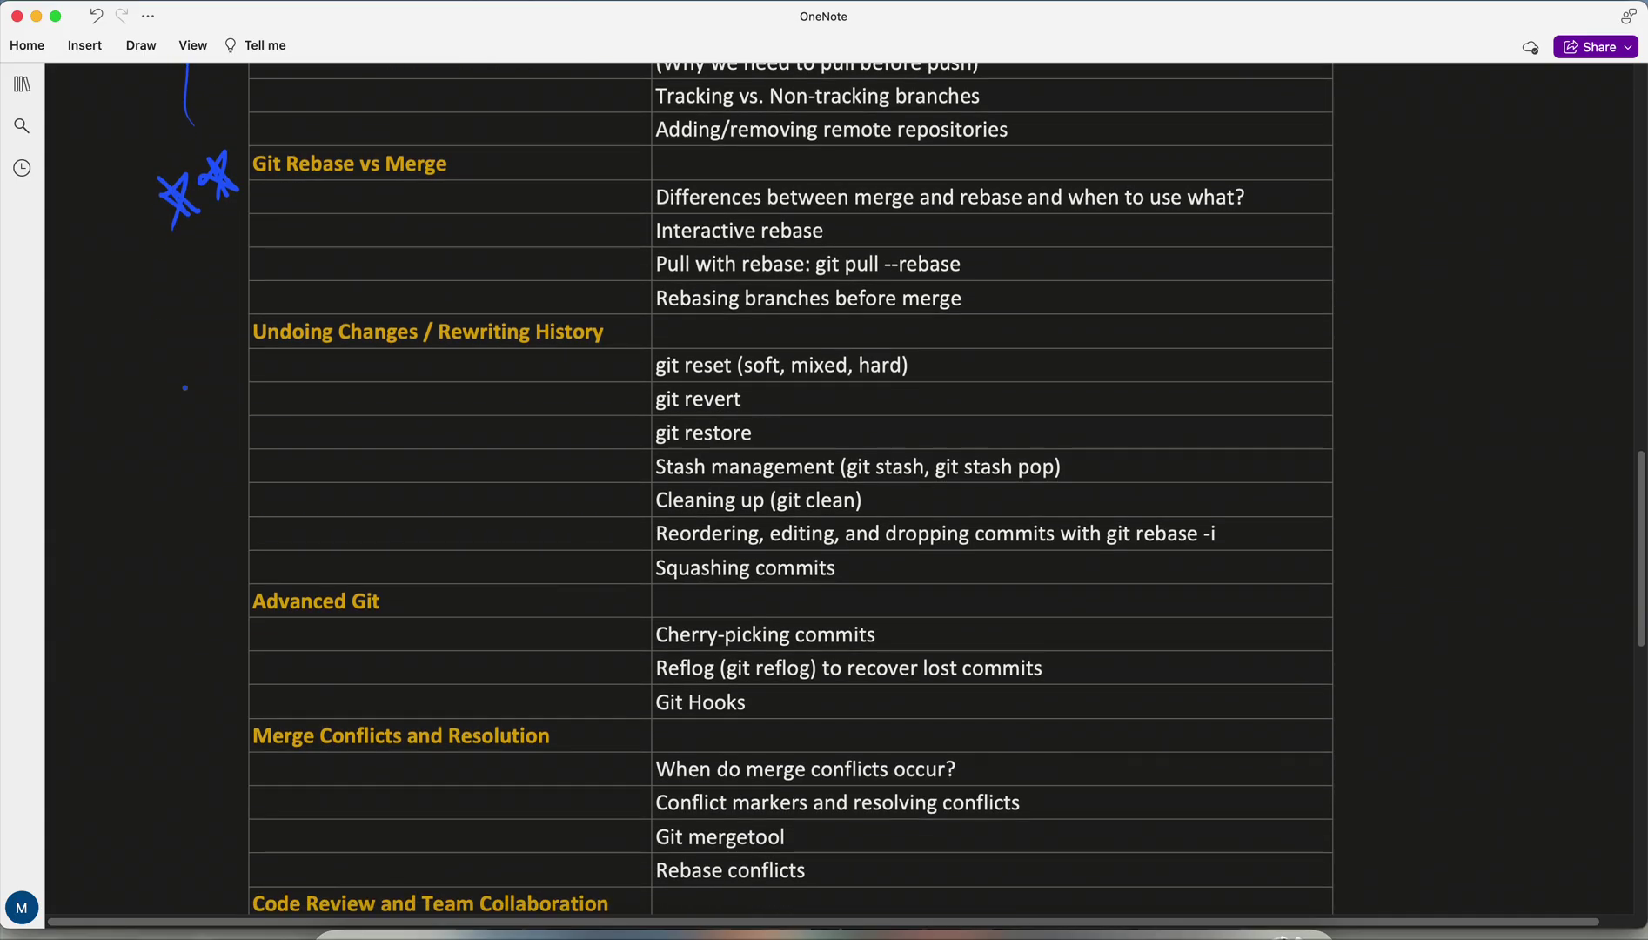
{"action": "scroll", "coordinate": [184, 388], "scroll_direction": "down", "scroll_amount": 2}
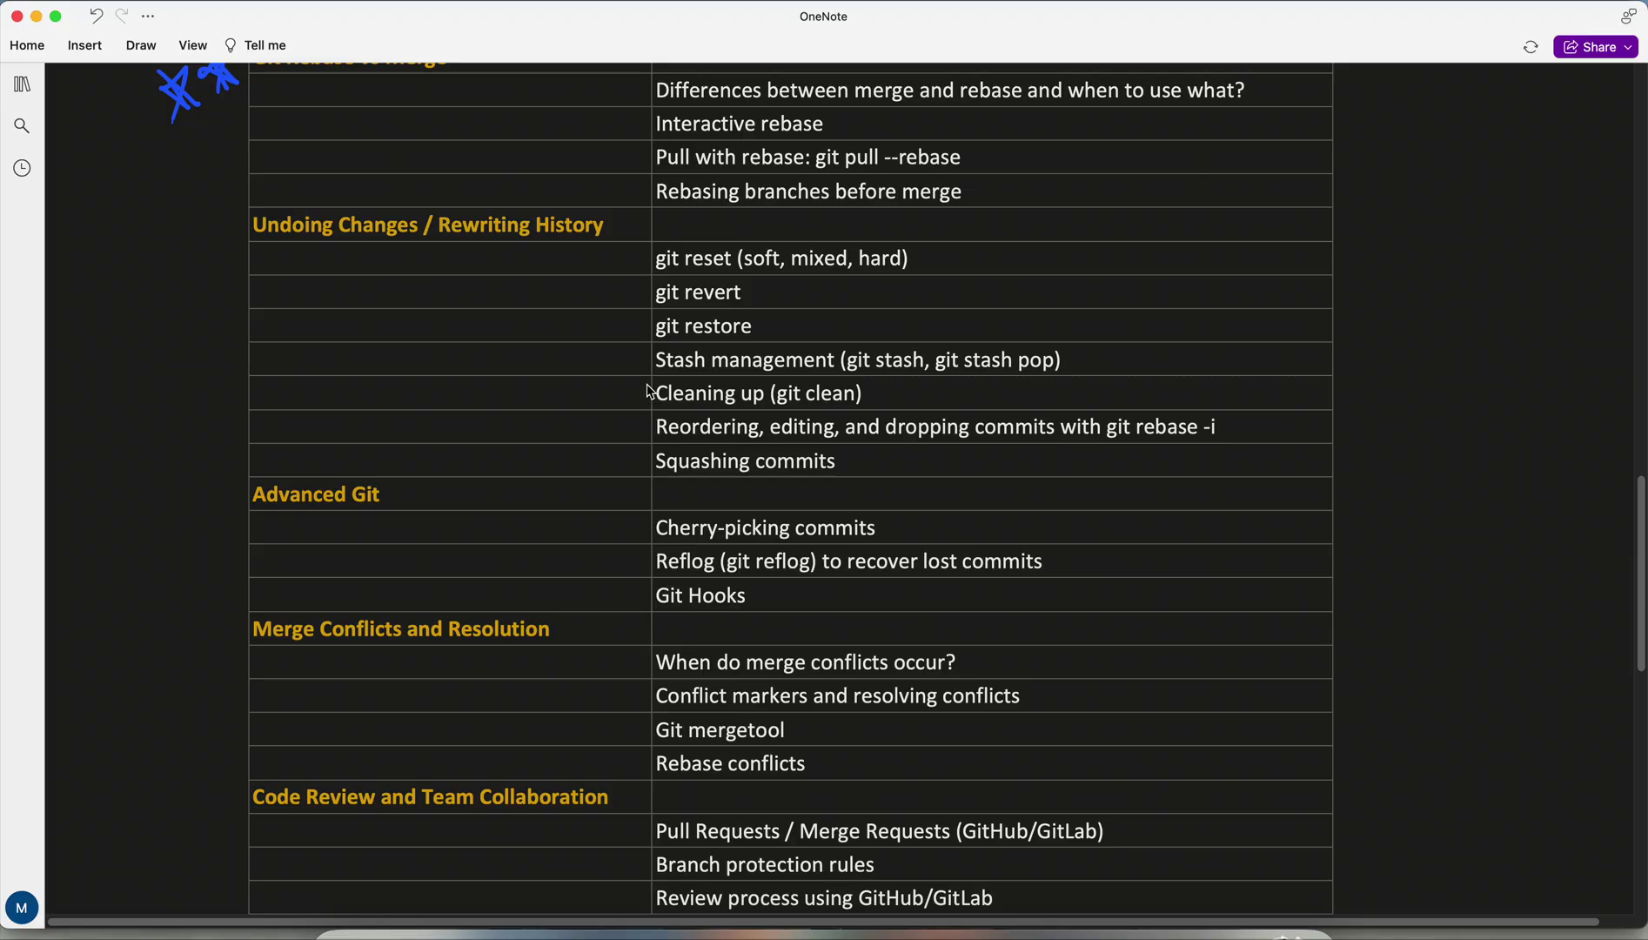
Tick the Stash management, Git Hooks, Cherry-picking commits and Reflog subtopics
{"action": "left_click_drag", "start_coordinate": [620, 363], "coordinate": [657, 343]}
{"action": "scroll", "coordinate": [748, 439], "scroll_direction": "down", "scroll_amount": 2}
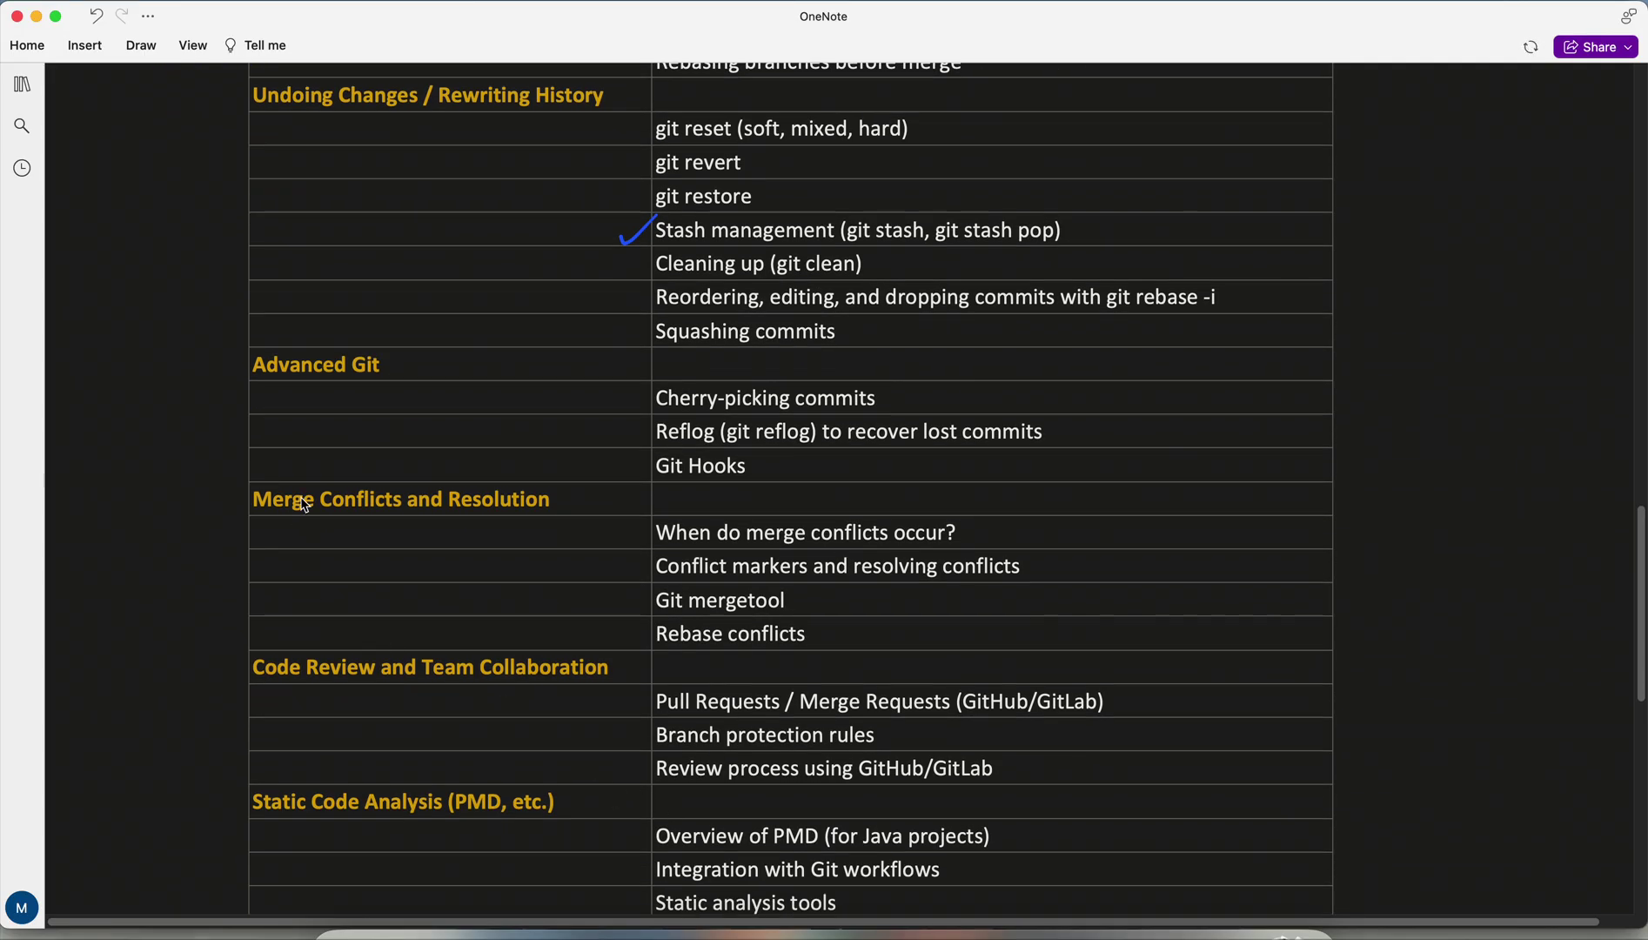
{"action": "left_click_drag", "start_coordinate": [781, 466], "coordinate": [804, 457]}
{"action": "left_click_drag", "start_coordinate": [940, 404], "coordinate": [964, 392]}
{"action": "left_click_drag", "start_coordinate": [1095, 433], "coordinate": [1134, 414]}
{"action": "scroll", "coordinate": [1131, 400], "scroll_direction": "down", "scroll_amount": 2}
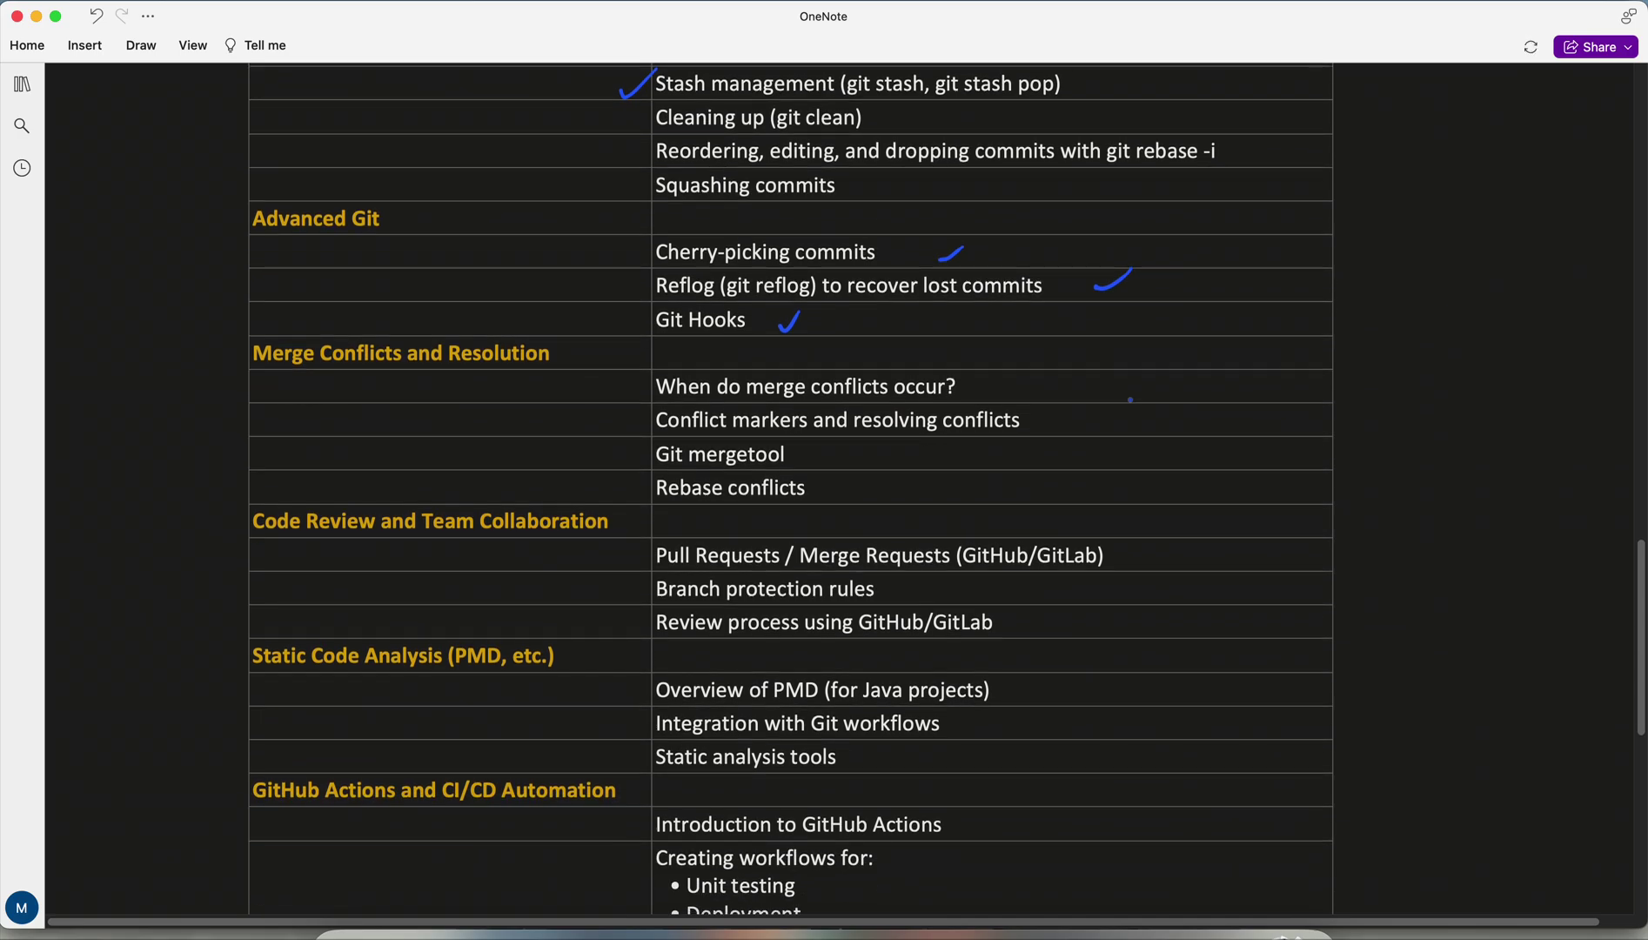
Brace and star Merge Conflicts; tick Git mergetool, Code Review, Branch protection and review process
{"action": "left_click_drag", "start_coordinate": [191, 319], "coordinate": [193, 476]}
{"action": "left_click_drag", "start_coordinate": [127, 425], "coordinate": [116, 413]}
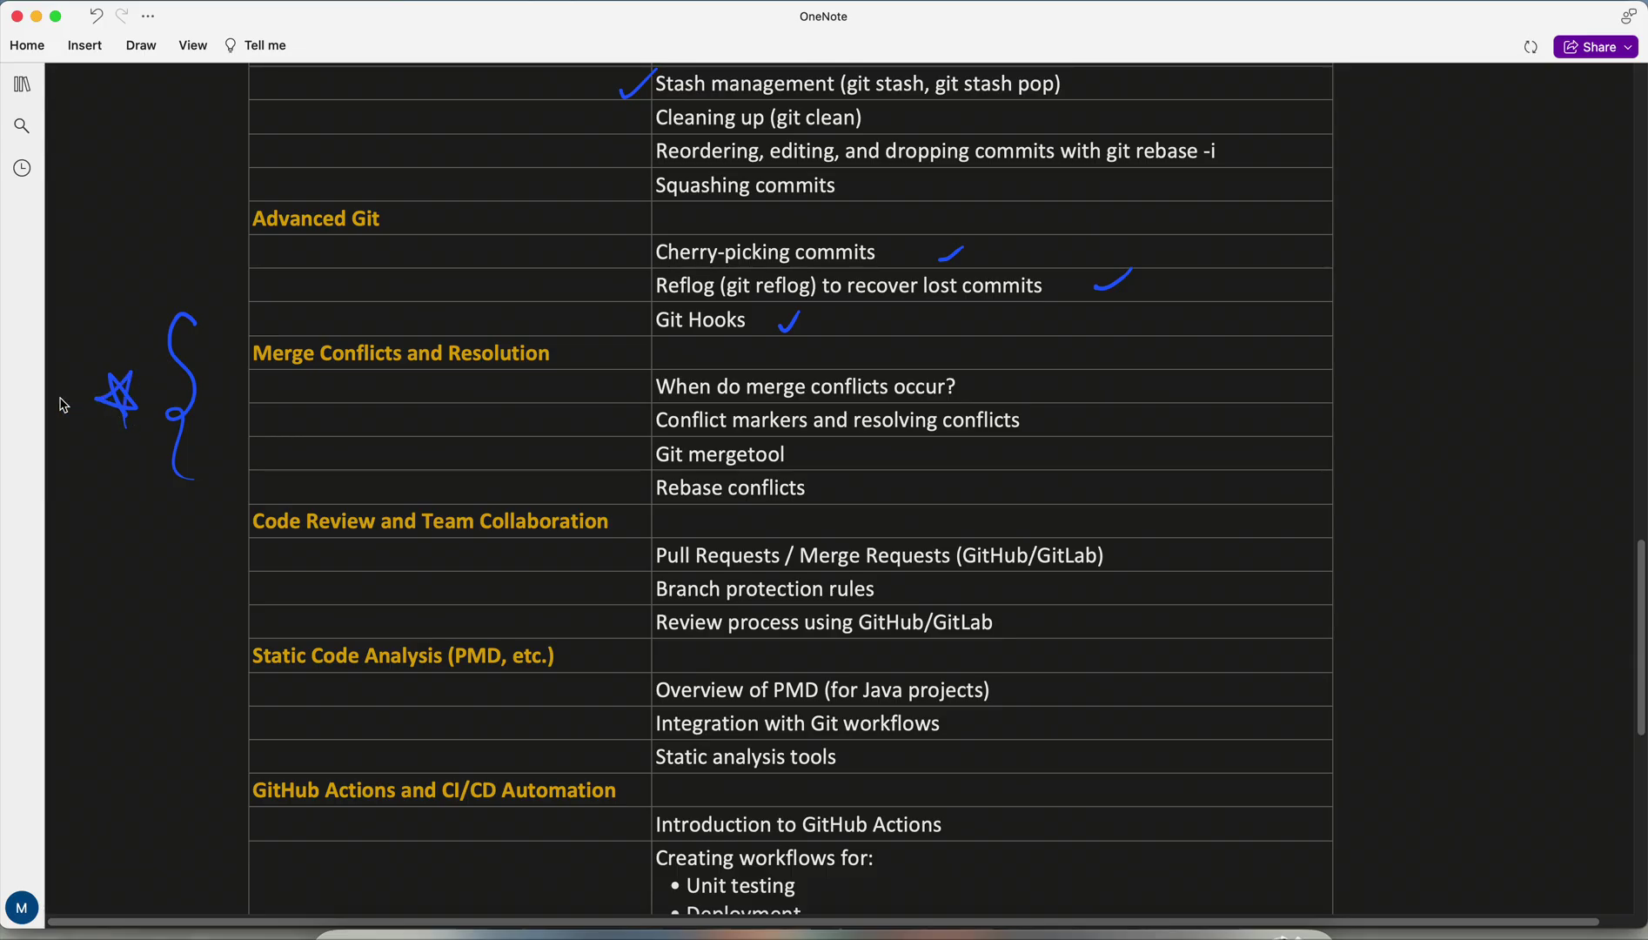
{"action": "left_click_drag", "start_coordinate": [814, 454], "coordinate": [847, 430]}
{"action": "left_click_drag", "start_coordinate": [178, 546], "coordinate": [235, 499]}
{"action": "left_click_drag", "start_coordinate": [906, 588], "coordinate": [938, 577]}
{"action": "left_click_drag", "start_coordinate": [1025, 618], "coordinate": [1063, 603]}
{"action": "scroll", "coordinate": [497, 590], "scroll_direction": "down", "scroll_amount": 4}
{"action": "scroll", "coordinate": [497, 590], "scroll_direction": "down", "scroll_amount": 2}
Brace Static Code Analysis and GitHub Actions, and tick Git workflows integration and Unit testing
{"action": "left_click_drag", "start_coordinate": [207, 418], "coordinate": [206, 548]}
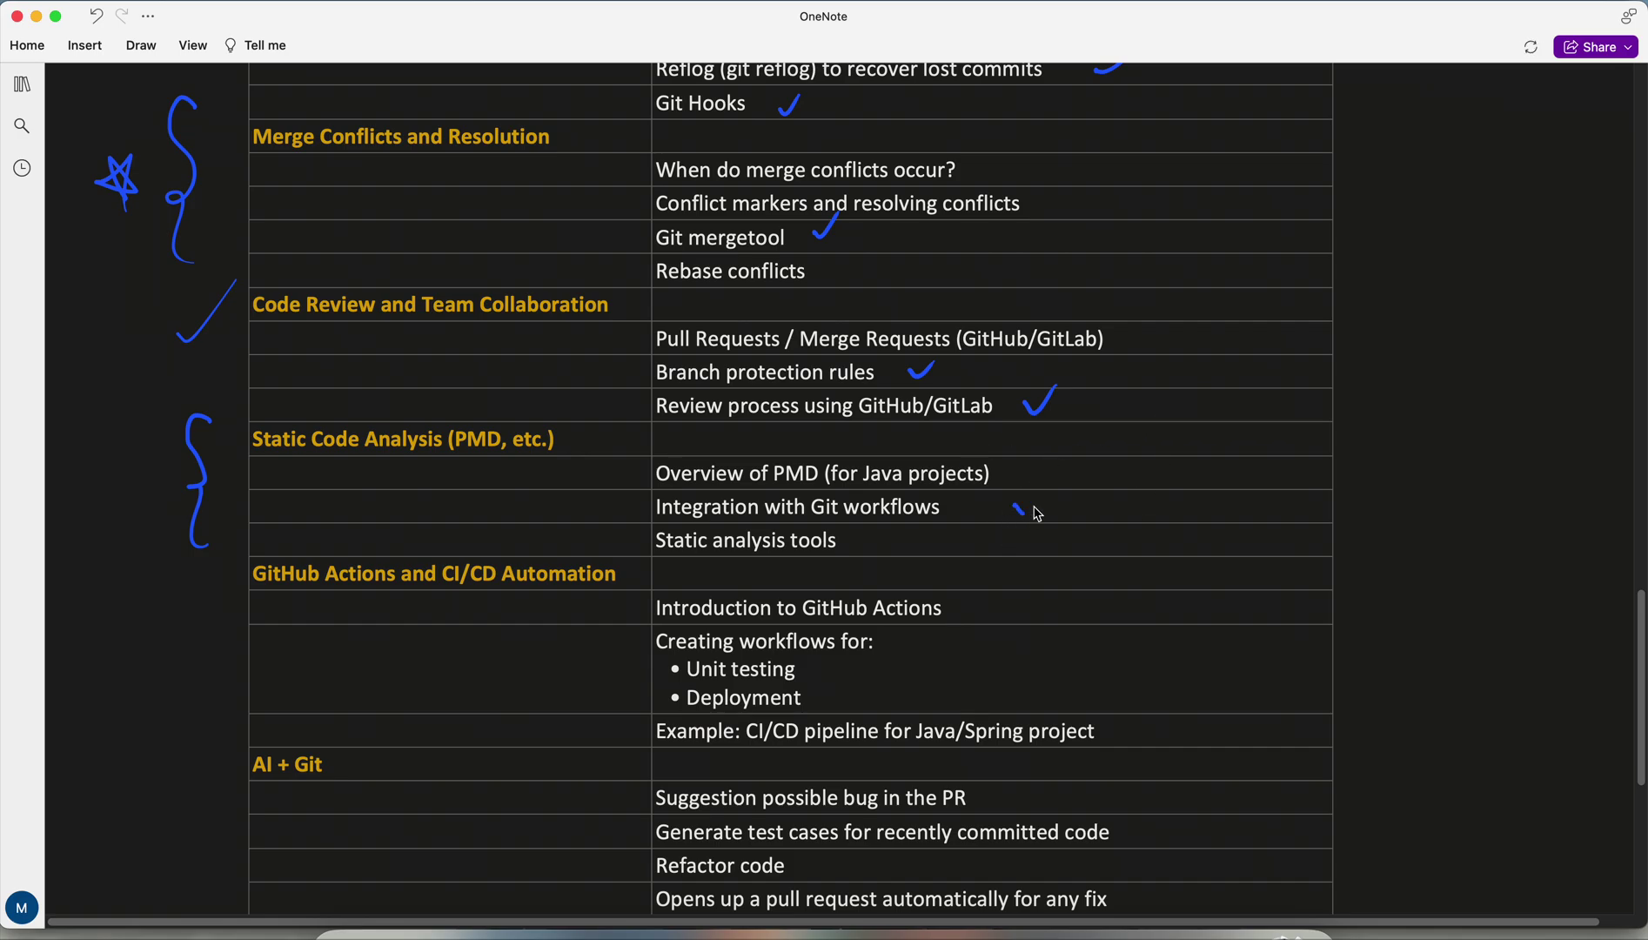
{"action": "left_click_drag", "start_coordinate": [1016, 506], "coordinate": [1045, 487]}
{"action": "mouse_move", "coordinate": [177, 585]}
{"action": "left_mouse_down"}
{"action": "mouse_move", "coordinate": [207, 574]}
{"action": "mouse_move", "coordinate": [204, 687]}
{"action": "left_mouse_up"}
{"action": "left_click_drag", "start_coordinate": [999, 605], "coordinate": [1020, 596]}
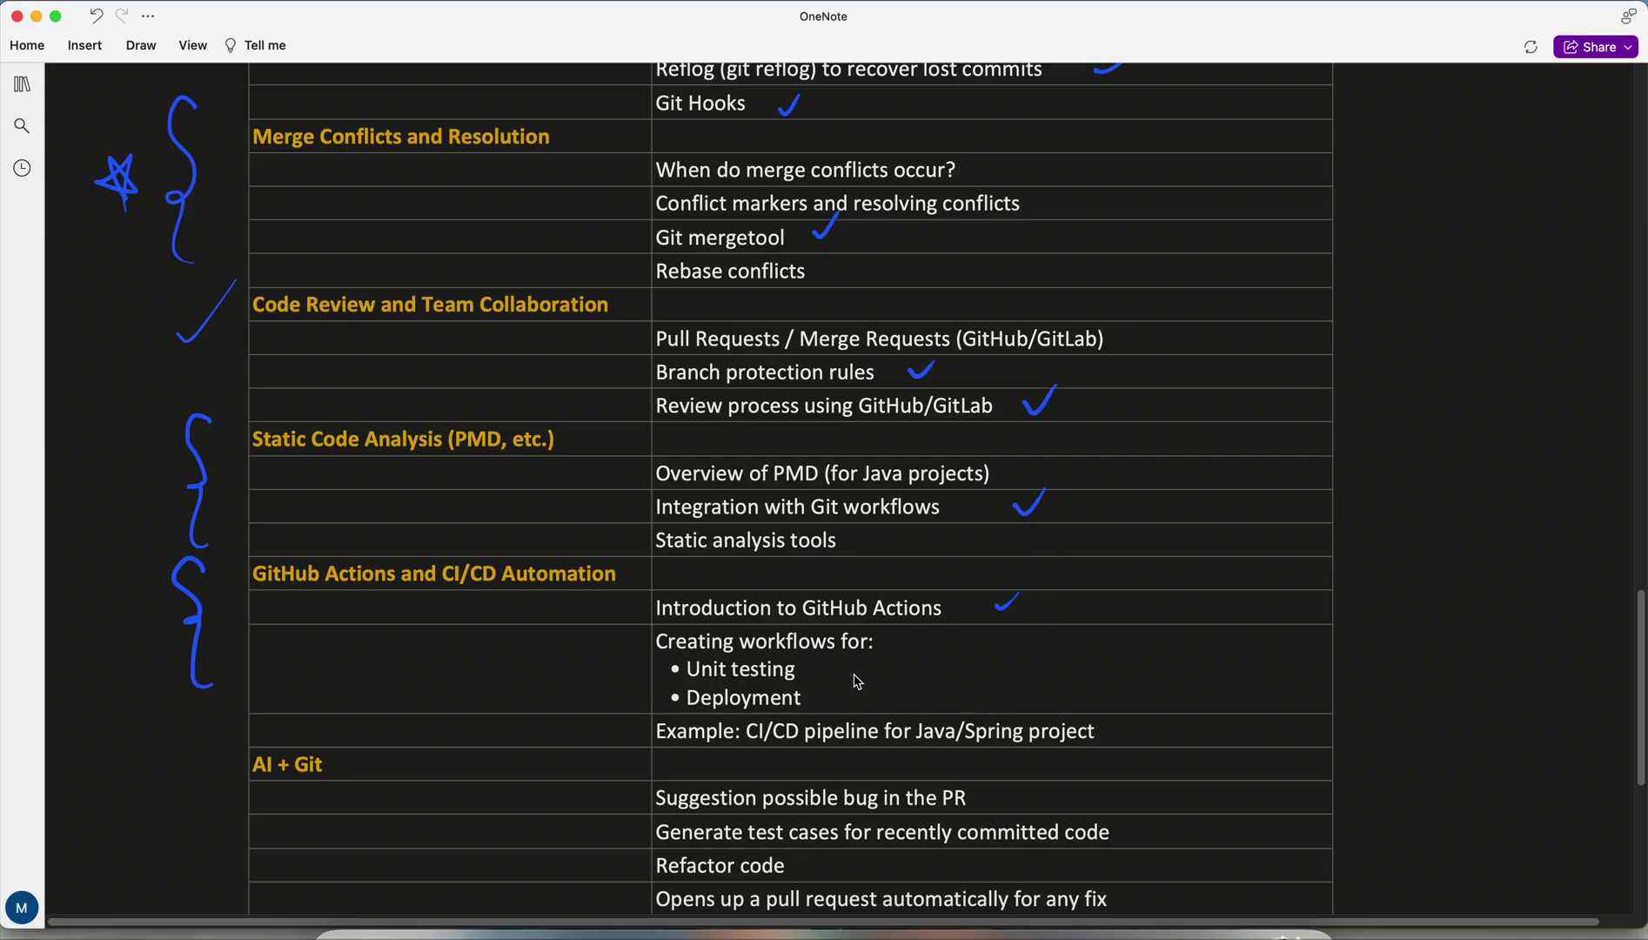
{"action": "mouse_move", "coordinate": [854, 664]}
{"action": "left_mouse_down"}
{"action": "mouse_move", "coordinate": [878, 656]}
{"action": "mouse_move", "coordinate": [887, 686]}
{"action": "left_mouse_up"}
{"action": "scroll", "coordinate": [825, 516], "scroll_direction": "down", "scroll_amount": 3}
{"action": "scroll", "coordinate": [825, 515], "scroll_direction": "down", "scroll_amount": 1}
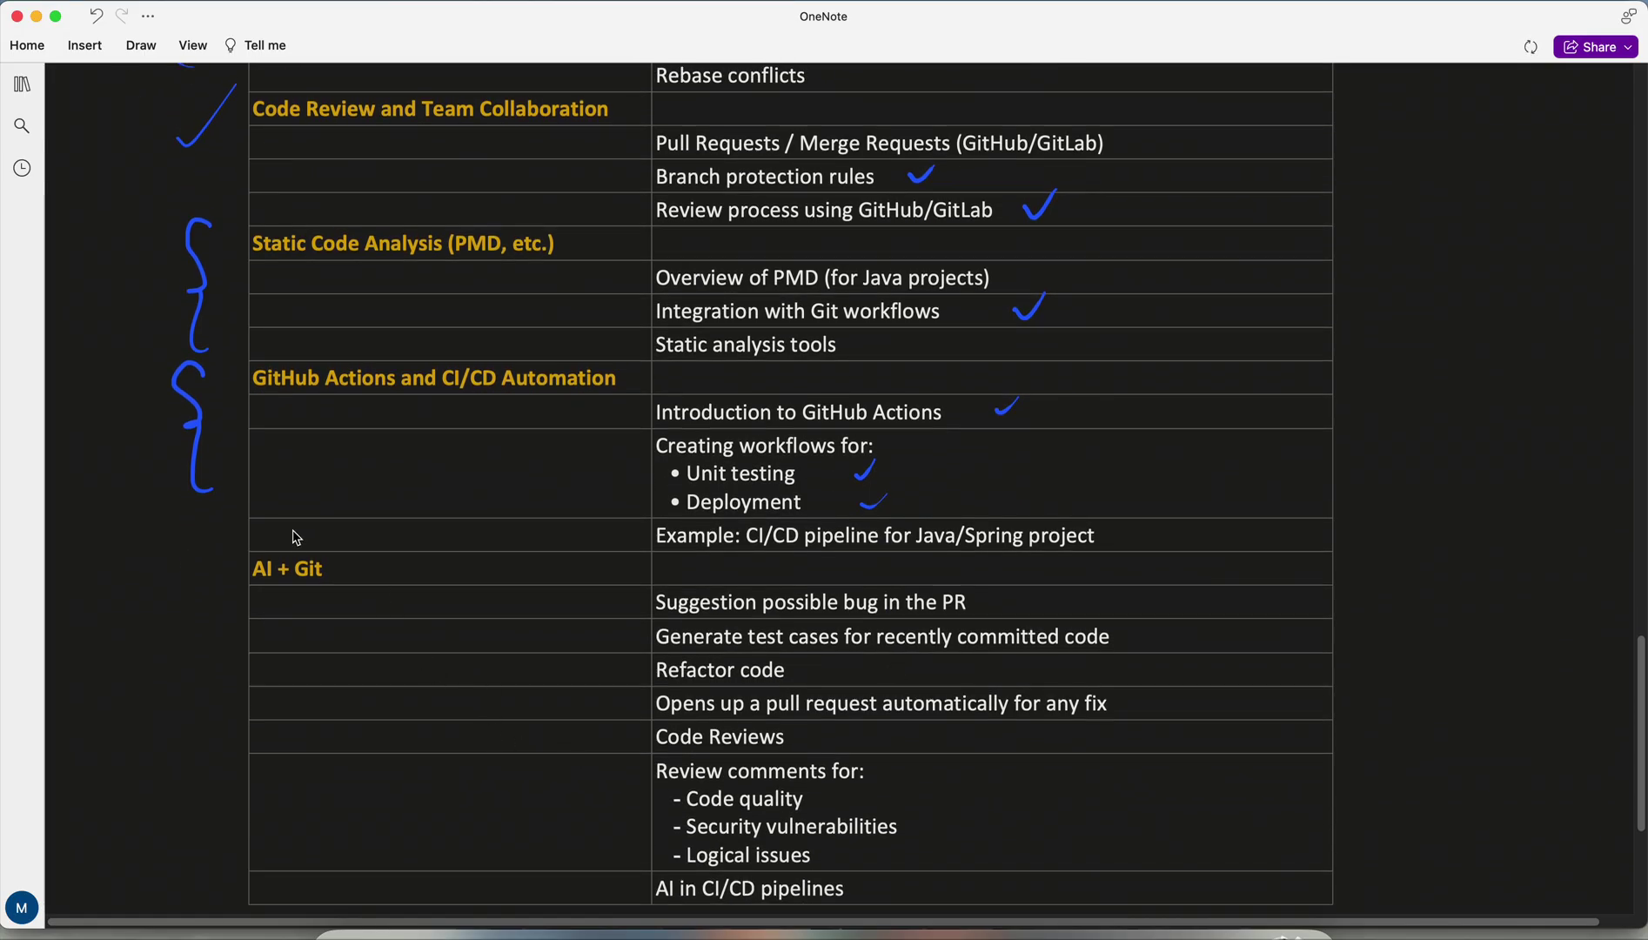
Circle AI + Git, brace its rows, write Copilot beside them, and tick the PR bug item
{"action": "left_click_drag", "start_coordinate": [319, 525], "coordinate": [290, 516]}
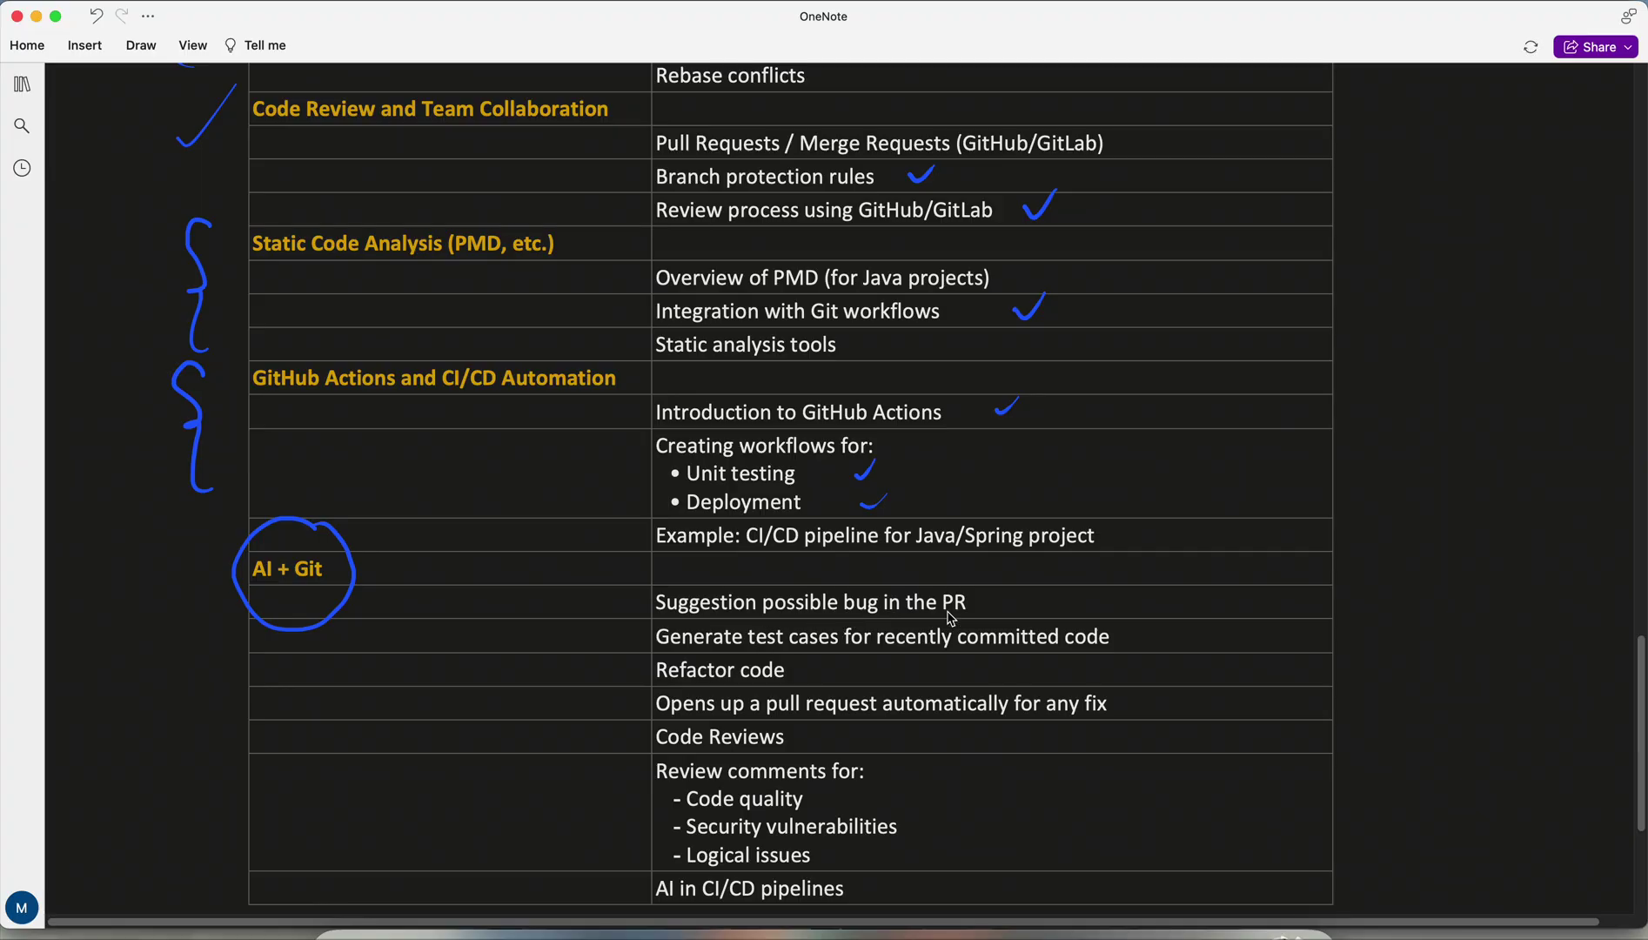
{"action": "mouse_move", "coordinate": [1209, 604]}
{"action": "left_mouse_down"}
{"action": "mouse_move", "coordinate": [1230, 767]}
{"action": "mouse_move", "coordinate": [1211, 889]}
{"action": "left_mouse_up"}
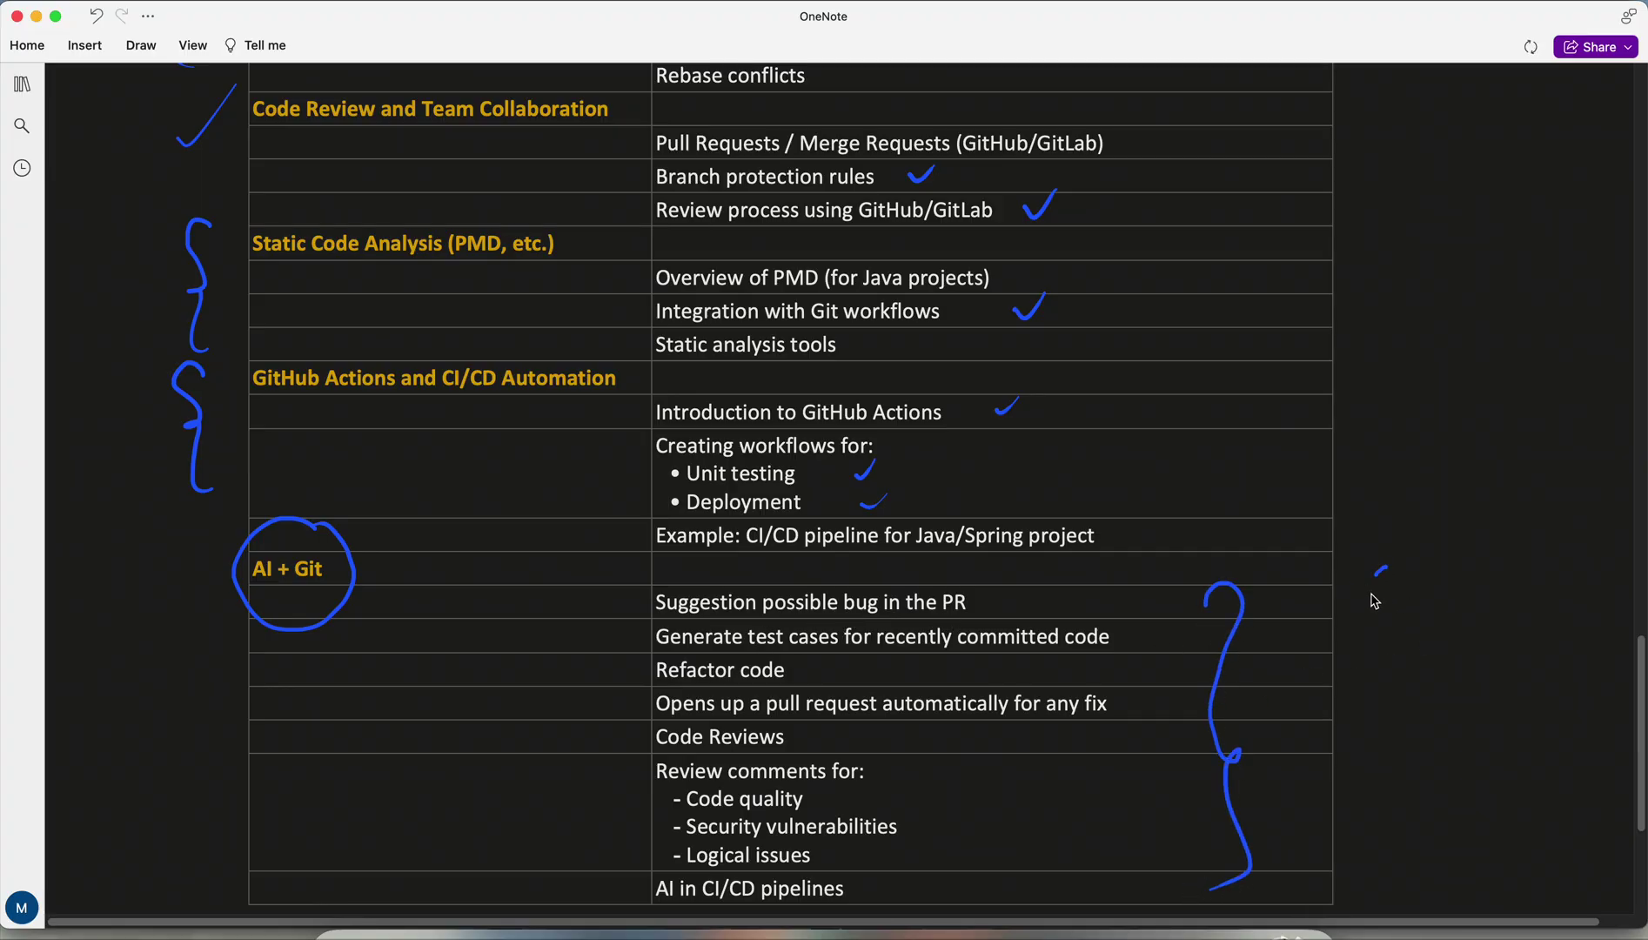
{"action": "left_click_drag", "start_coordinate": [1385, 566], "coordinate": [1393, 615]}
{"action": "left_click_drag", "start_coordinate": [1401, 593], "coordinate": [1443, 619]}
{"action": "mouse_move", "coordinate": [1448, 555]}
{"action": "left_mouse_down"}
{"action": "mouse_move", "coordinate": [1468, 598]}
{"action": "mouse_move", "coordinate": [1499, 567]}
{"action": "mouse_move", "coordinate": [1393, 656]}
{"action": "mouse_move", "coordinate": [1443, 703]}
{"action": "mouse_move", "coordinate": [1461, 696]}
{"action": "mouse_move", "coordinate": [1432, 767]}
{"action": "mouse_move", "coordinate": [1476, 741]}
{"action": "mouse_move", "coordinate": [1441, 801]}
{"action": "mouse_move", "coordinate": [1243, 702]}
{"action": "mouse_move", "coordinate": [1288, 714]}
{"action": "left_mouse_up"}
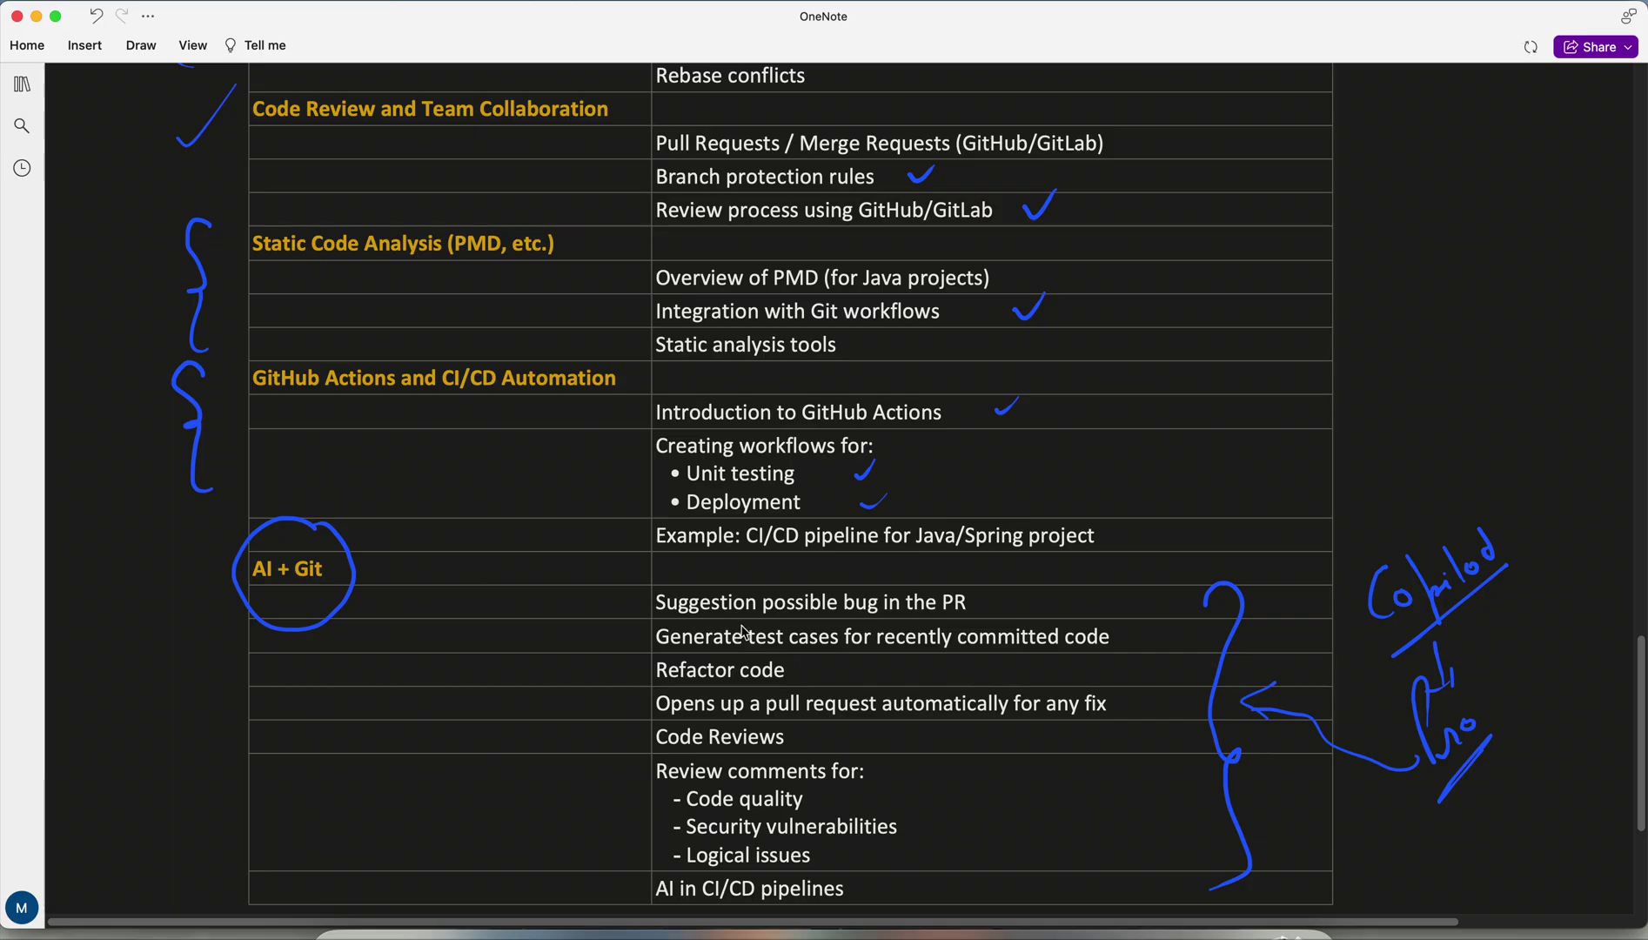
{"action": "left_click_drag", "start_coordinate": [1000, 600], "coordinate": [1026, 587]}
Tick the test cases, Refactor code, auto-PR, Code Reviews, Security vulnerabilities and CI/CD subtopics
{"action": "left_click_drag", "start_coordinate": [1141, 636], "coordinate": [1169, 624]}
{"action": "left_click_drag", "start_coordinate": [816, 662], "coordinate": [845, 657]}
{"action": "left_click_drag", "start_coordinate": [1138, 695], "coordinate": [1167, 683]}
{"action": "left_click_drag", "start_coordinate": [902, 729], "coordinate": [930, 704]}
{"action": "scroll", "coordinate": [922, 710], "scroll_direction": "down", "scroll_amount": 2}
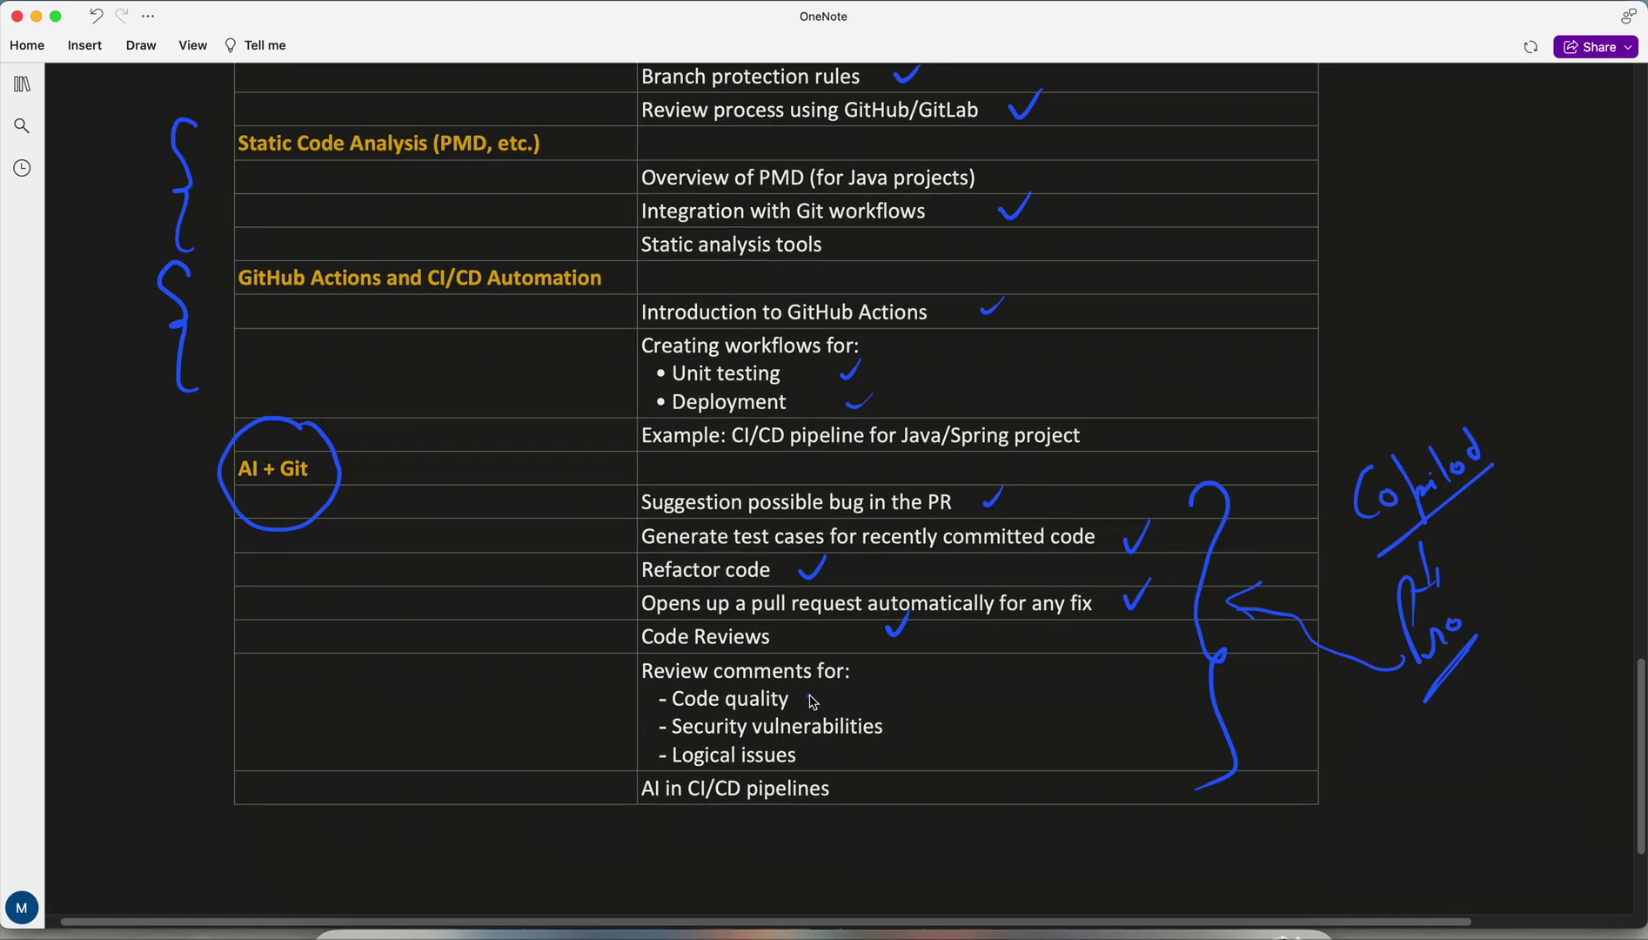
{"action": "left_click_drag", "start_coordinate": [810, 700], "coordinate": [837, 682]}
{"action": "left_click_drag", "start_coordinate": [894, 741], "coordinate": [930, 706]}
{"action": "left_click_drag", "start_coordinate": [781, 814], "coordinate": [809, 788]}
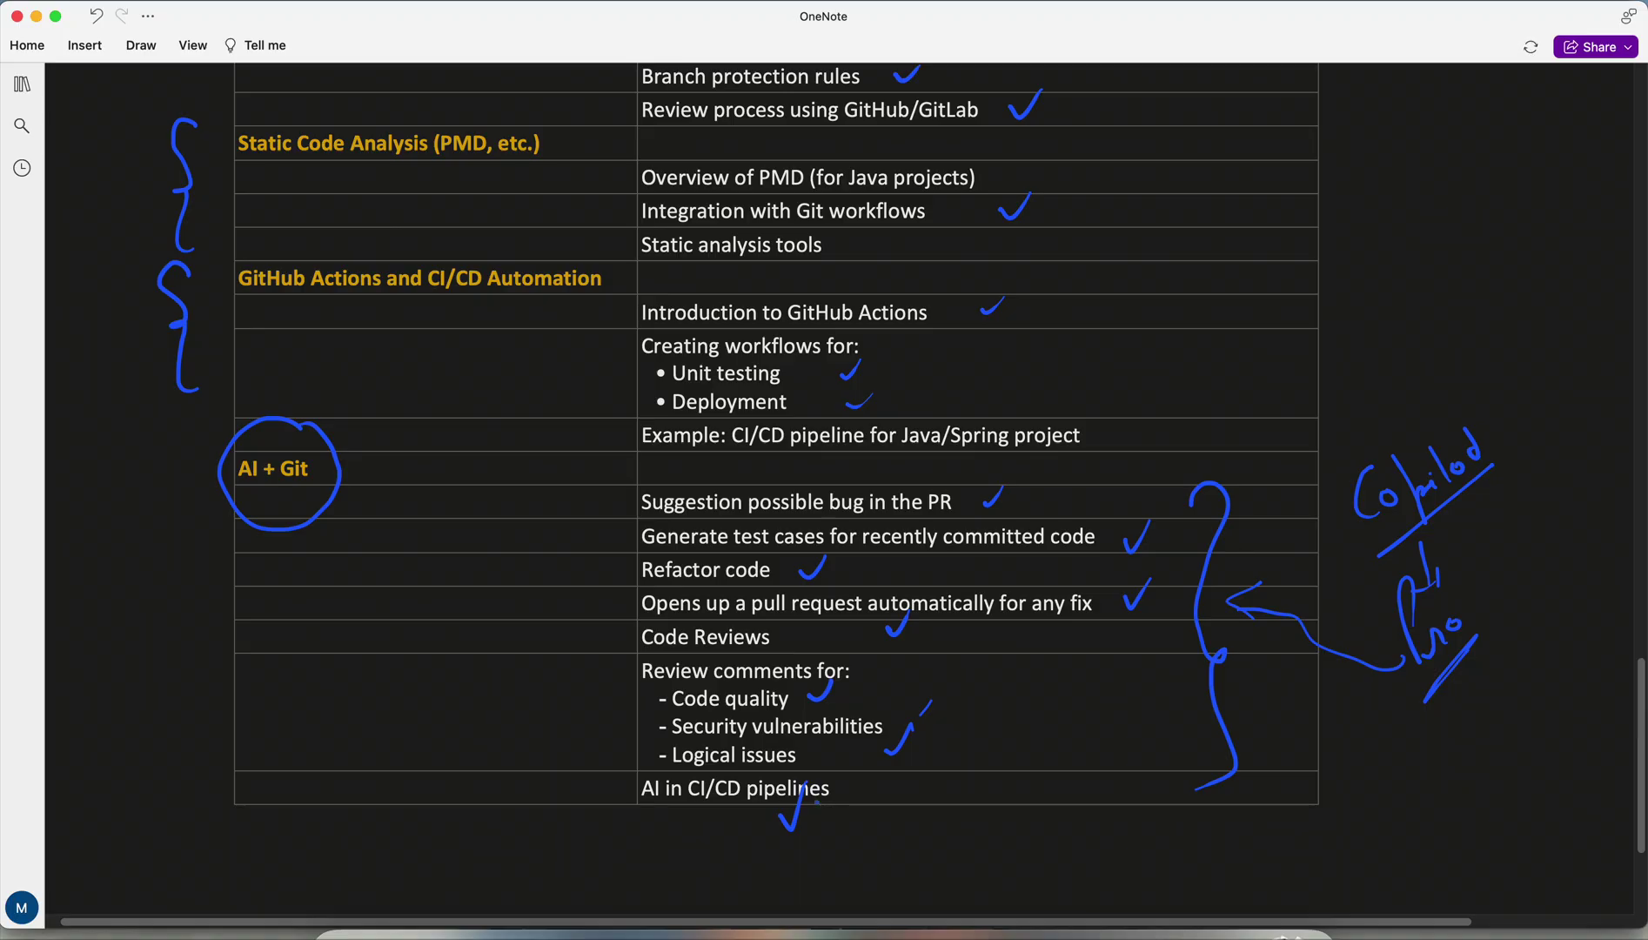
Add stars beside the circled AI + Git heading and extend its brace and circle
{"action": "mouse_move", "coordinate": [155, 516]}
{"action": "left_mouse_down"}
{"action": "mouse_move", "coordinate": [168, 476]}
{"action": "mouse_move", "coordinate": [135, 537]}
{"action": "mouse_move", "coordinate": [99, 549]}
{"action": "left_mouse_up"}
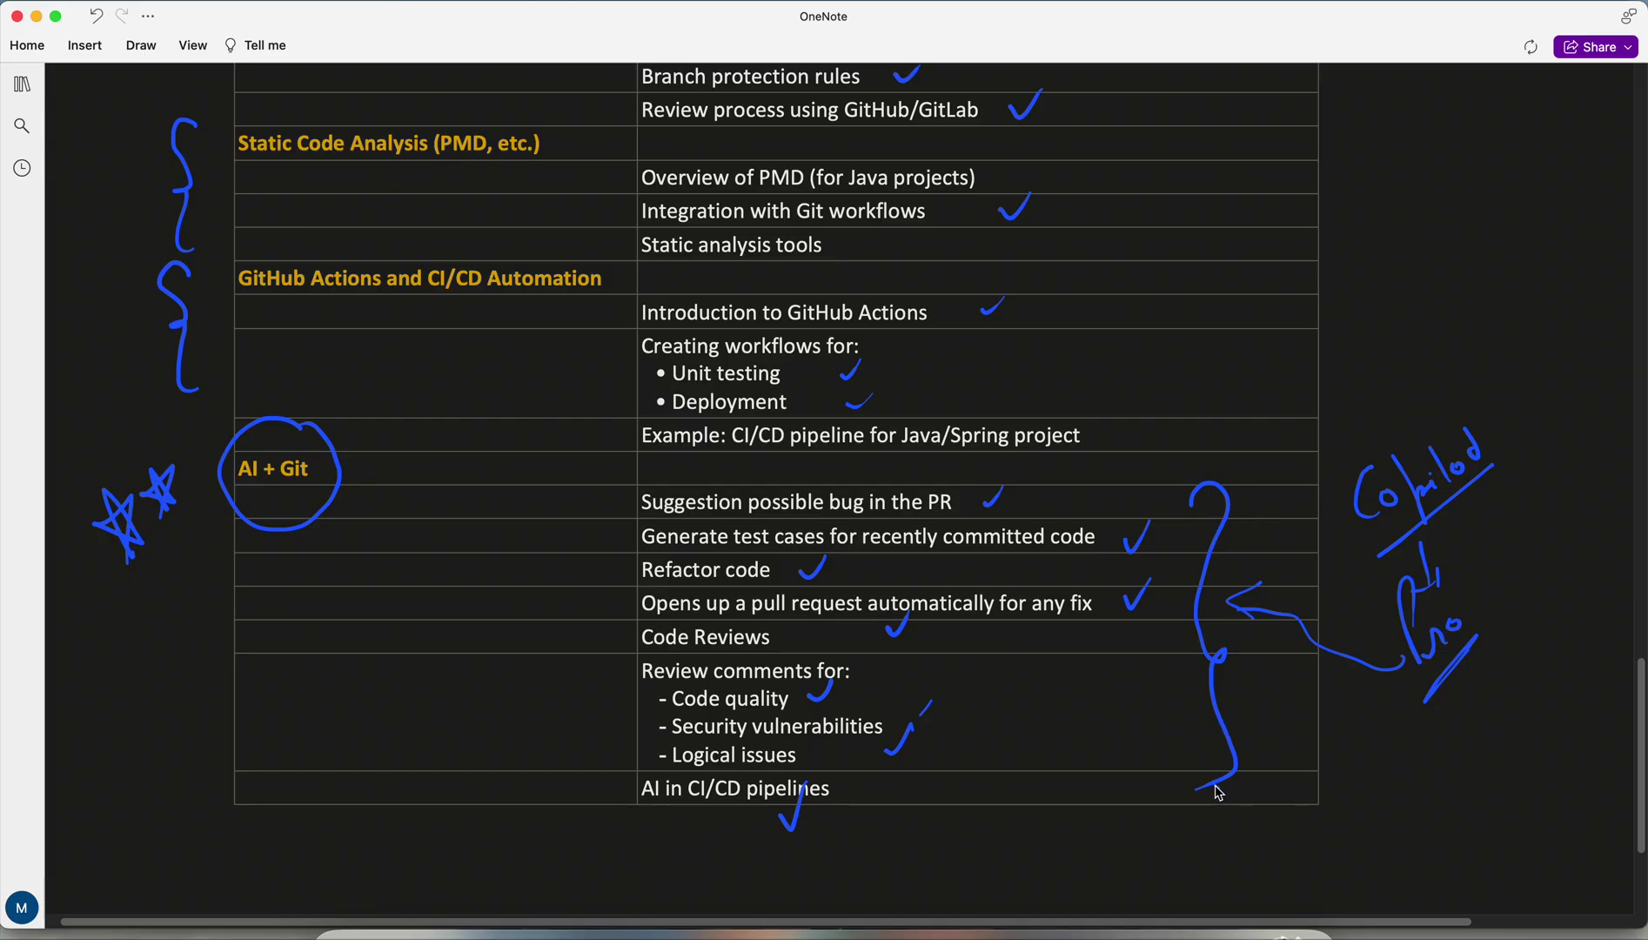
{"action": "left_click_drag", "start_coordinate": [1218, 790], "coordinate": [1156, 831]}
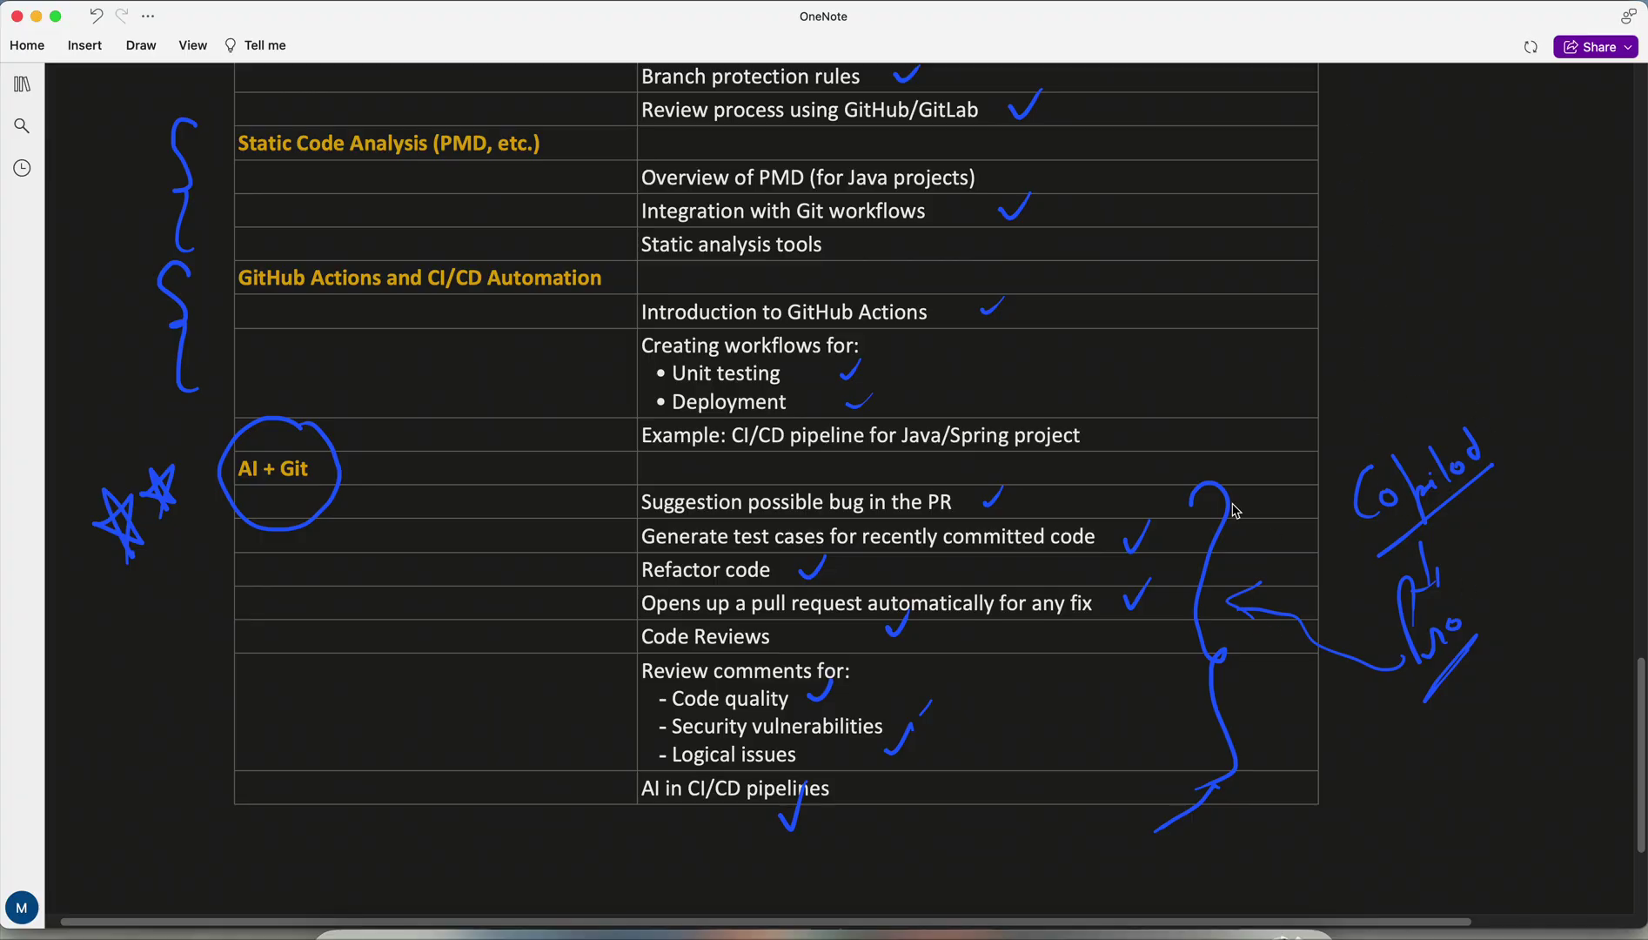
{"action": "left_click_drag", "start_coordinate": [106, 635], "coordinate": [335, 526]}
{"action": "scroll", "coordinate": [825, 490], "scroll_direction": "up", "scroll_amount": 8}
{"action": "scroll", "coordinate": [825, 489], "scroll_direction": "up", "scroll_amount": 5}
{"action": "scroll", "coordinate": [825, 490], "scroll_direction": "up", "scroll_amount": 4}
{"action": "scroll", "coordinate": [824, 489], "scroll_direction": "up", "scroll_amount": 3}
{"action": "scroll", "coordinate": [825, 490], "scroll_direction": "up", "scroll_amount": 6}
{"action": "scroll", "coordinate": [825, 490], "scroll_direction": "up", "scroll_amount": 2}
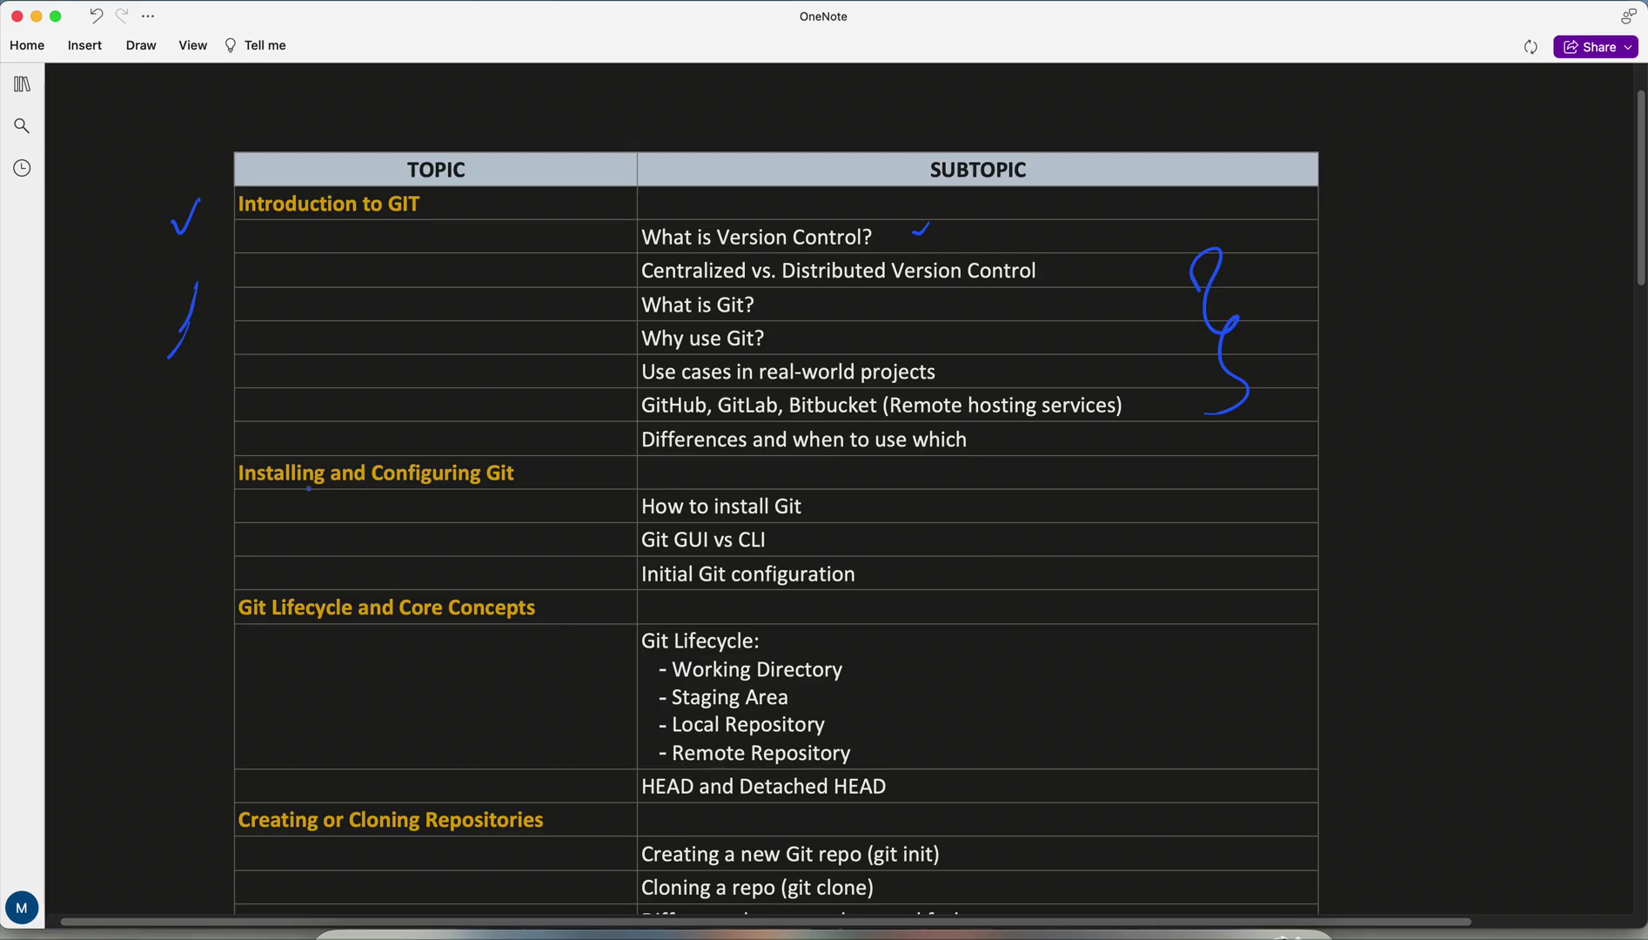
{"action": "scroll", "coordinate": [774, 514], "scroll_direction": "down", "scroll_amount": 6}
{"action": "scroll", "coordinate": [773, 515], "scroll_direction": "down", "scroll_amount": 3}
{"action": "scroll", "coordinate": [773, 515], "scroll_direction": "down", "scroll_amount": 3}
{"action": "scroll", "coordinate": [772, 515], "scroll_direction": "down", "scroll_amount": 2}
{"action": "scroll", "coordinate": [772, 516], "scroll_direction": "down", "scroll_amount": 2}
{"action": "scroll", "coordinate": [774, 516], "scroll_direction": "down", "scroll_amount": 2}
{"action": "scroll", "coordinate": [773, 516], "scroll_direction": "down", "scroll_amount": 2}
{"action": "scroll", "coordinate": [773, 515], "scroll_direction": "down", "scroll_amount": 4}
{"action": "scroll", "coordinate": [773, 515], "scroll_direction": "down", "scroll_amount": 4}
{"action": "scroll", "coordinate": [773, 516], "scroll_direction": "down", "scroll_amount": 3}
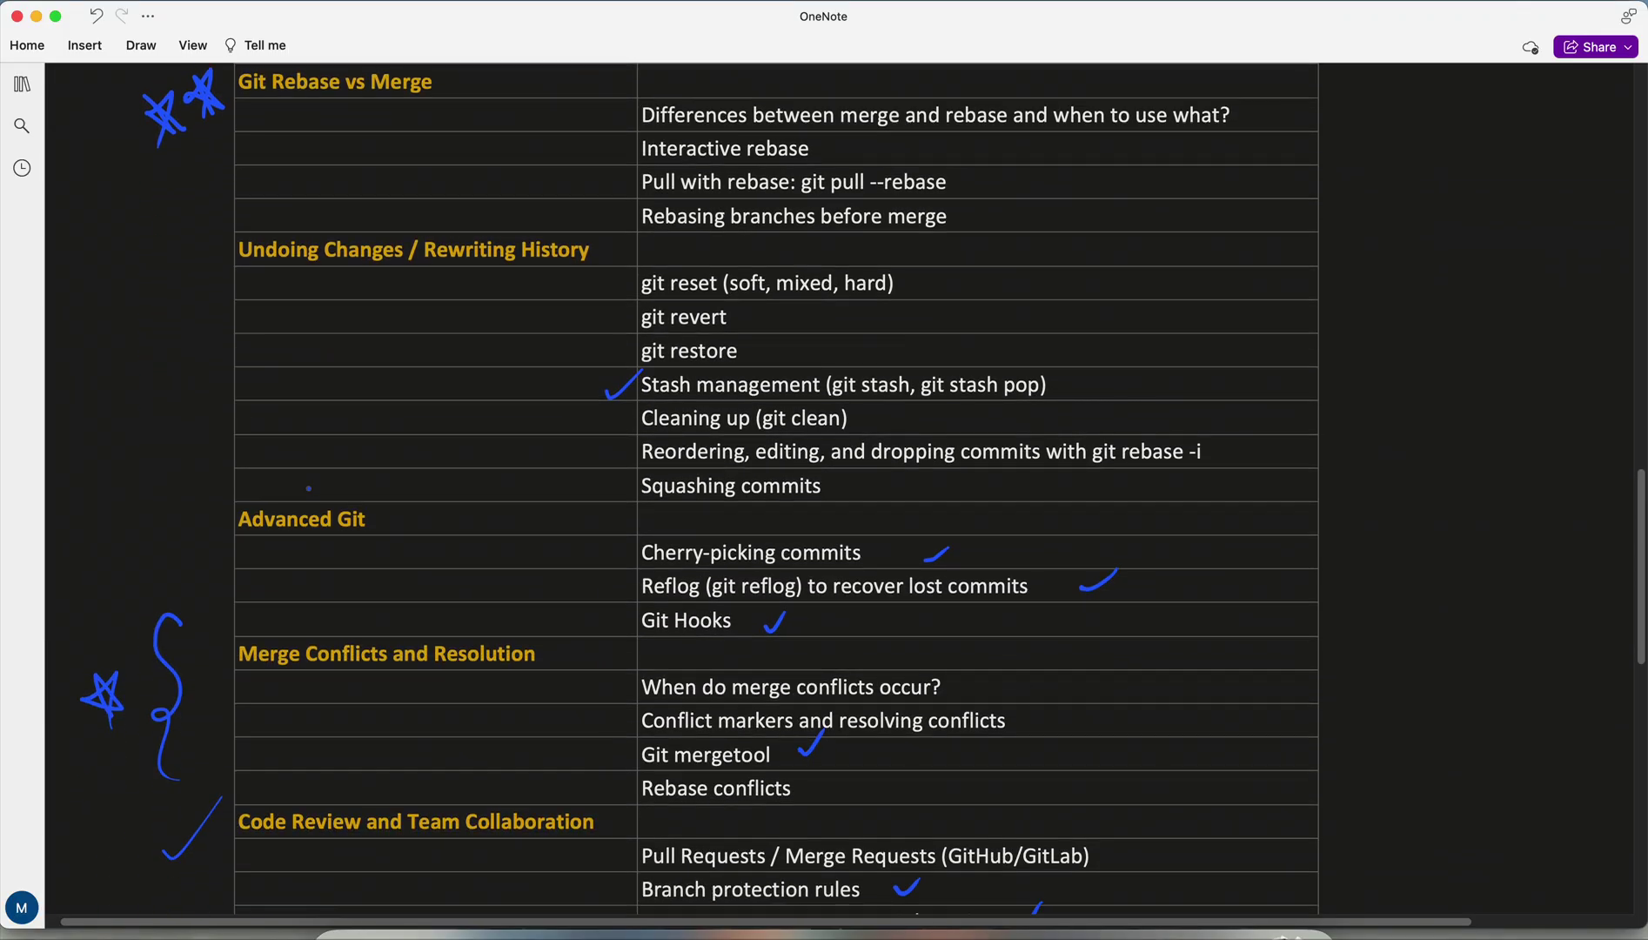
{"action": "scroll", "coordinate": [773, 515], "scroll_direction": "down", "scroll_amount": 4}
{"action": "scroll", "coordinate": [773, 515], "scroll_direction": "down", "scroll_amount": 2}
{"action": "scroll", "coordinate": [773, 515], "scroll_direction": "down", "scroll_amount": 4}
{"action": "scroll", "coordinate": [772, 516], "scroll_direction": "down", "scroll_amount": 2}
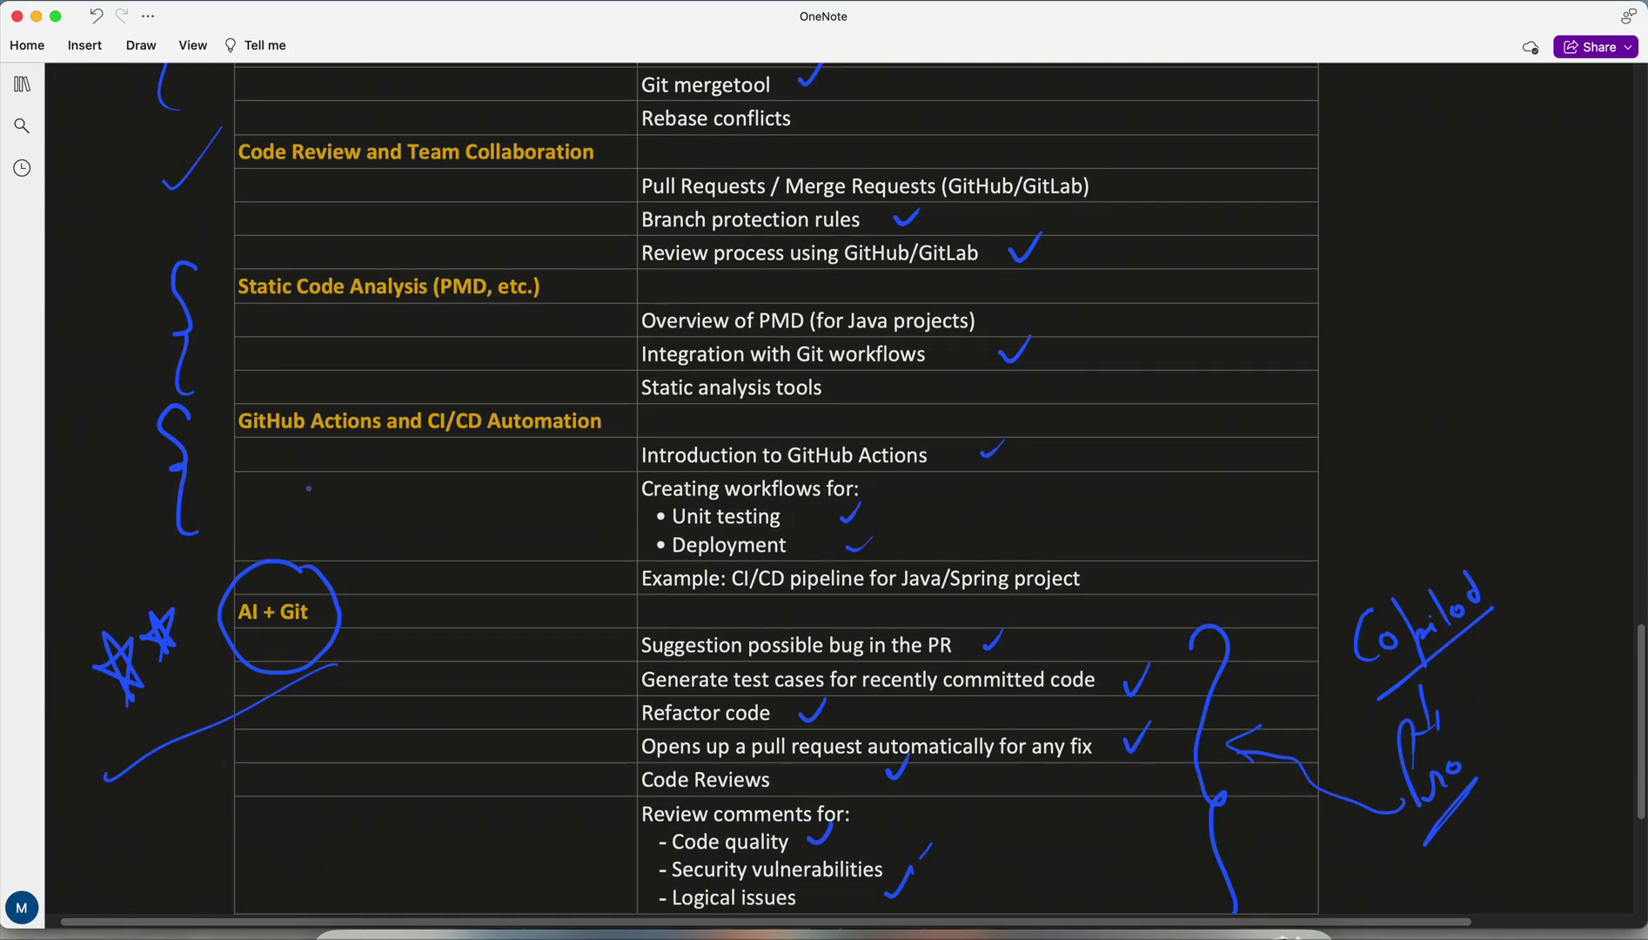